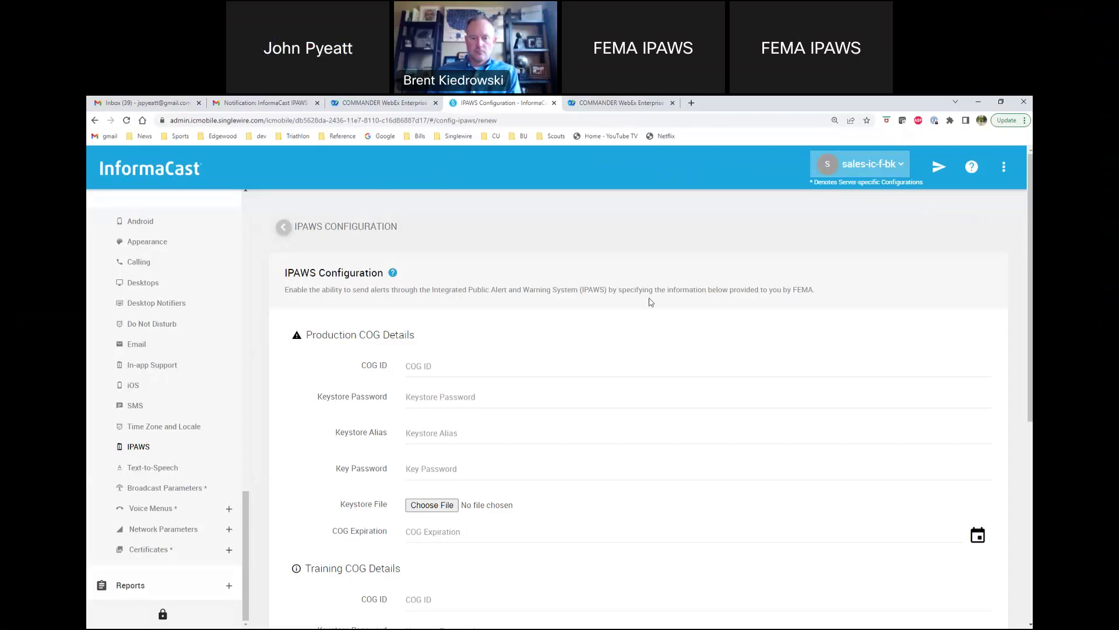
- Look over the COG details form, then return to the IPAWS configuration and examine the FEMA event code and geocode authorizations
{"action": "scroll", "coordinate": [626, 350], "scroll_direction": "down", "scroll_amount": 3}
{"action": "scroll", "coordinate": [628, 349], "scroll_direction": "up", "scroll_amount": 1}
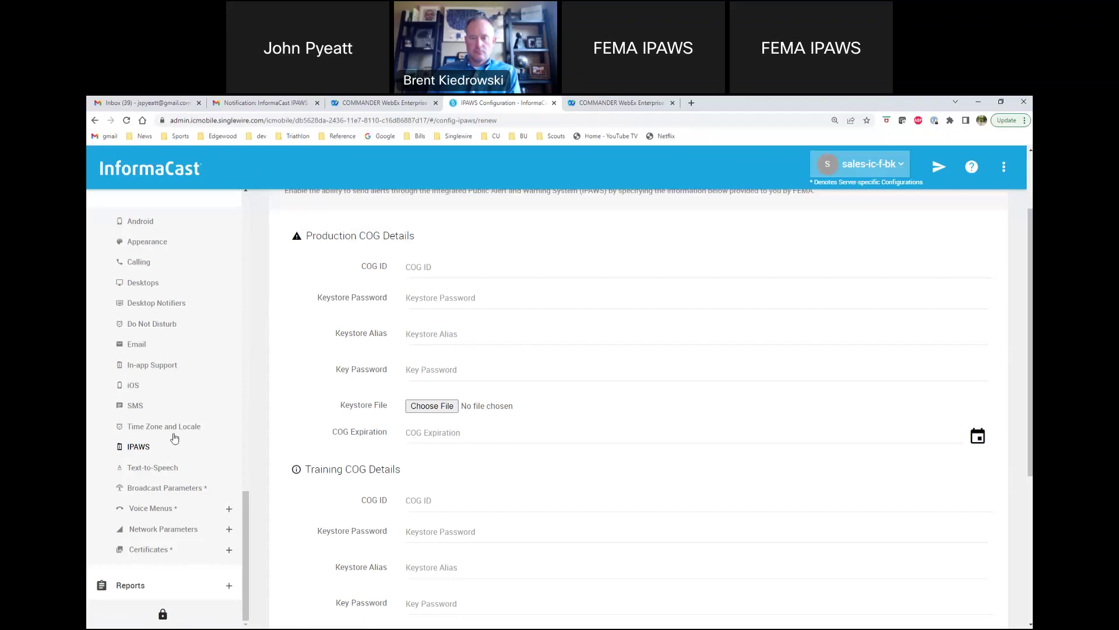
{"action": "left_click", "coordinate": [129, 451]}
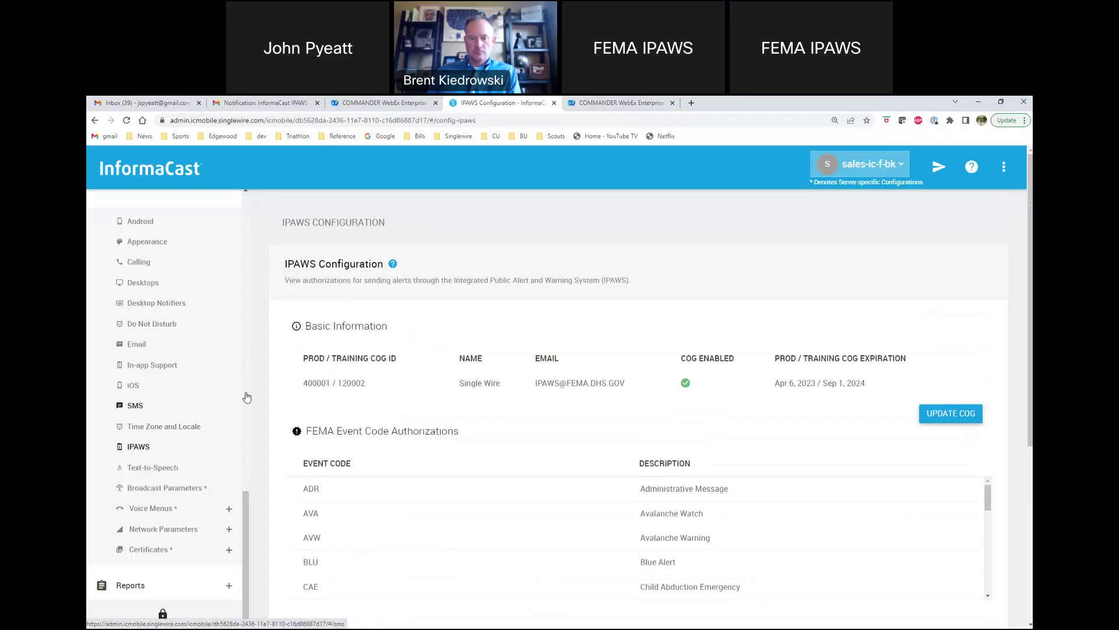
{"action": "scroll", "coordinate": [422, 373], "scroll_direction": "down", "scroll_amount": 3}
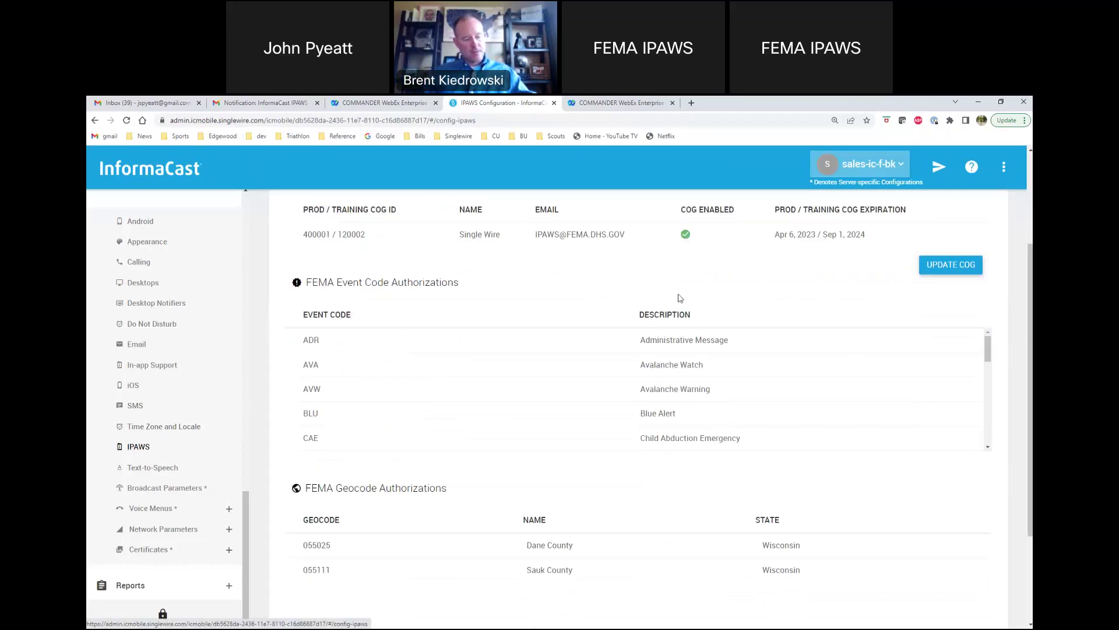
{"action": "scroll", "coordinate": [429, 402], "scroll_direction": "down", "scroll_amount": 2}
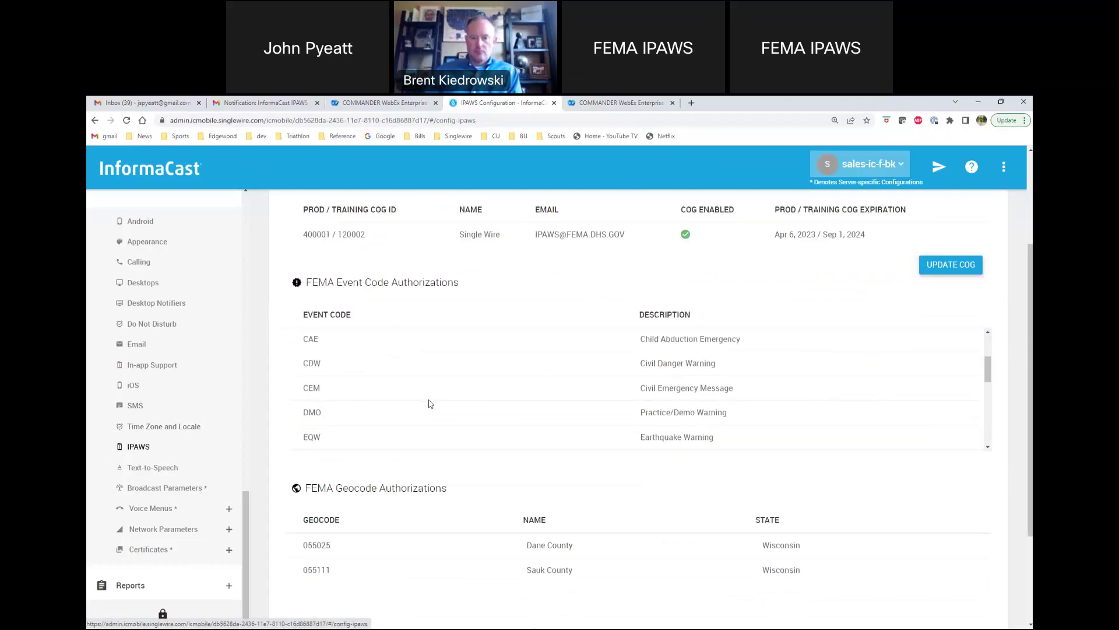
{"action": "scroll", "coordinate": [429, 402], "scroll_direction": "down", "scroll_amount": 3}
{"action": "scroll", "coordinate": [429, 402], "scroll_direction": "down", "scroll_amount": 2}
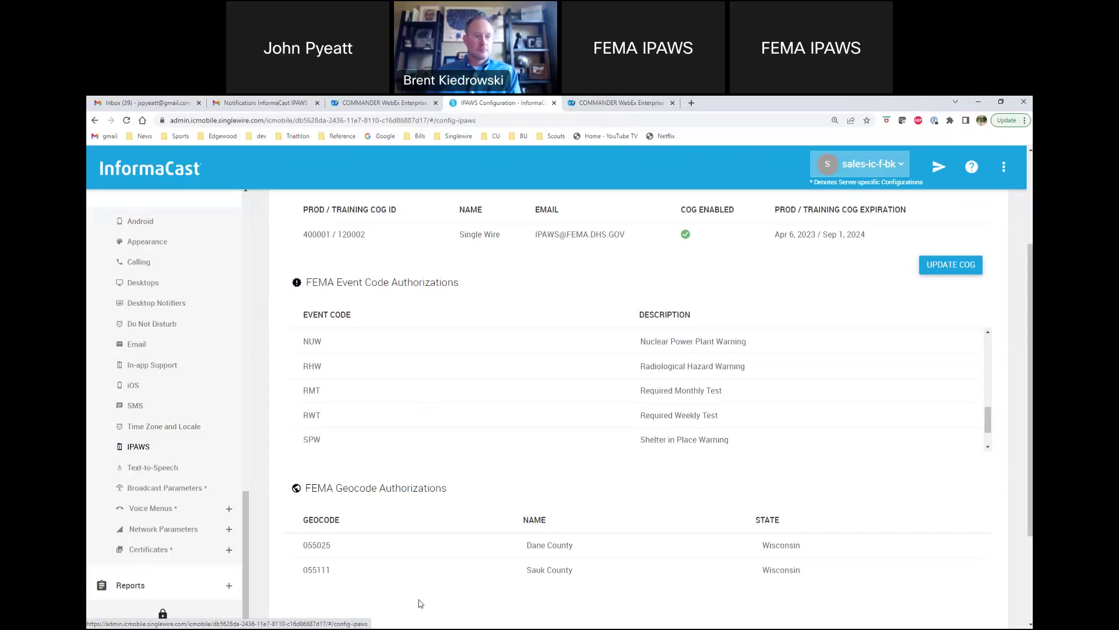
{"action": "scroll", "coordinate": [297, 391], "scroll_direction": "down", "scroll_amount": 1}
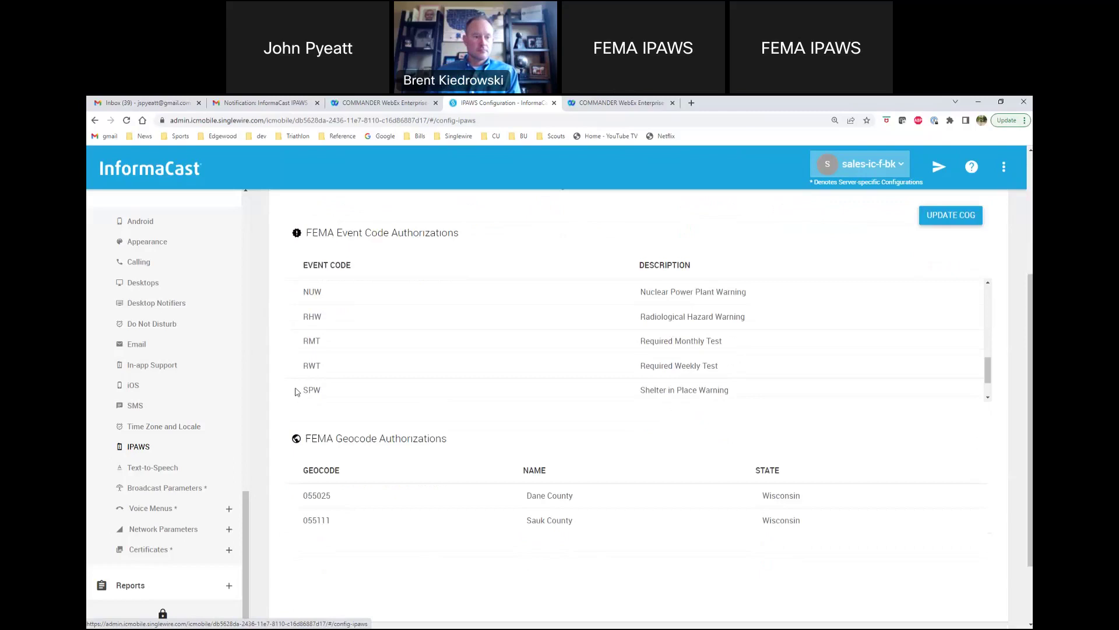
- Open the IPAWS custom areas and start creating a new custom area
{"action": "scroll", "coordinate": [167, 463], "scroll_direction": "up", "scroll_amount": 7}
{"action": "scroll", "coordinate": [166, 464], "scroll_direction": "up", "scroll_amount": 3}
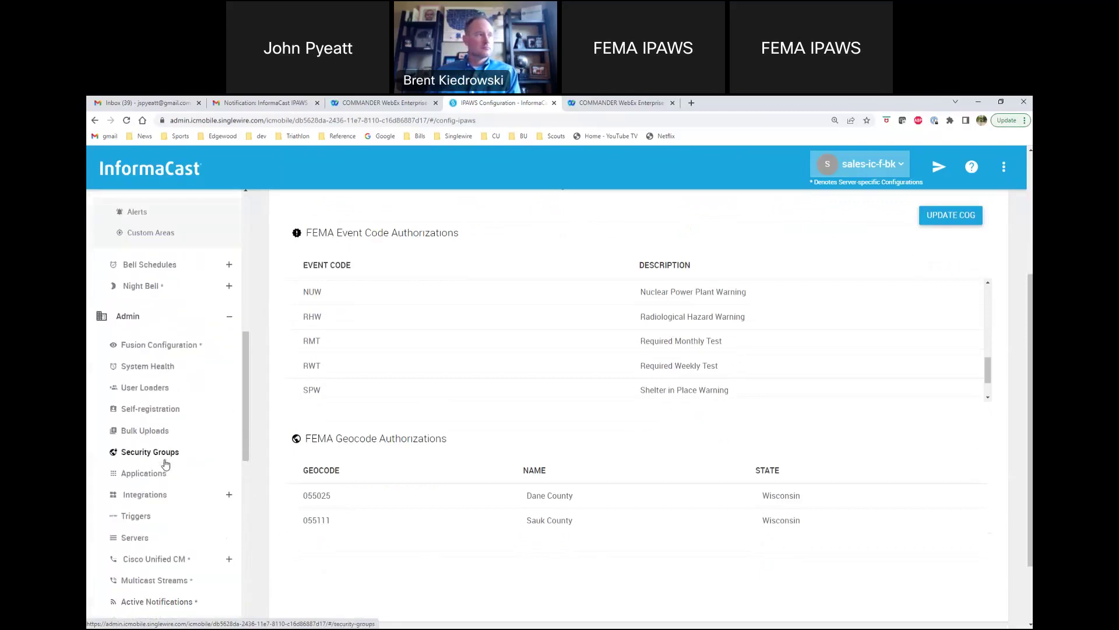
{"action": "scroll", "coordinate": [167, 464], "scroll_direction": "up", "scroll_amount": 4}
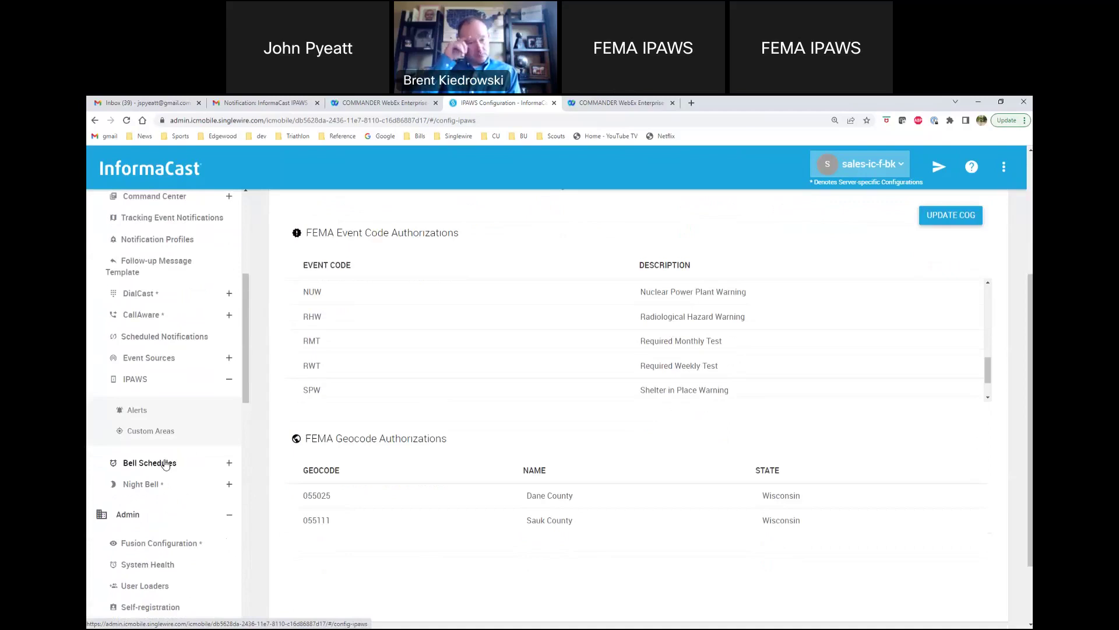
{"action": "left_click", "coordinate": [151, 430]}
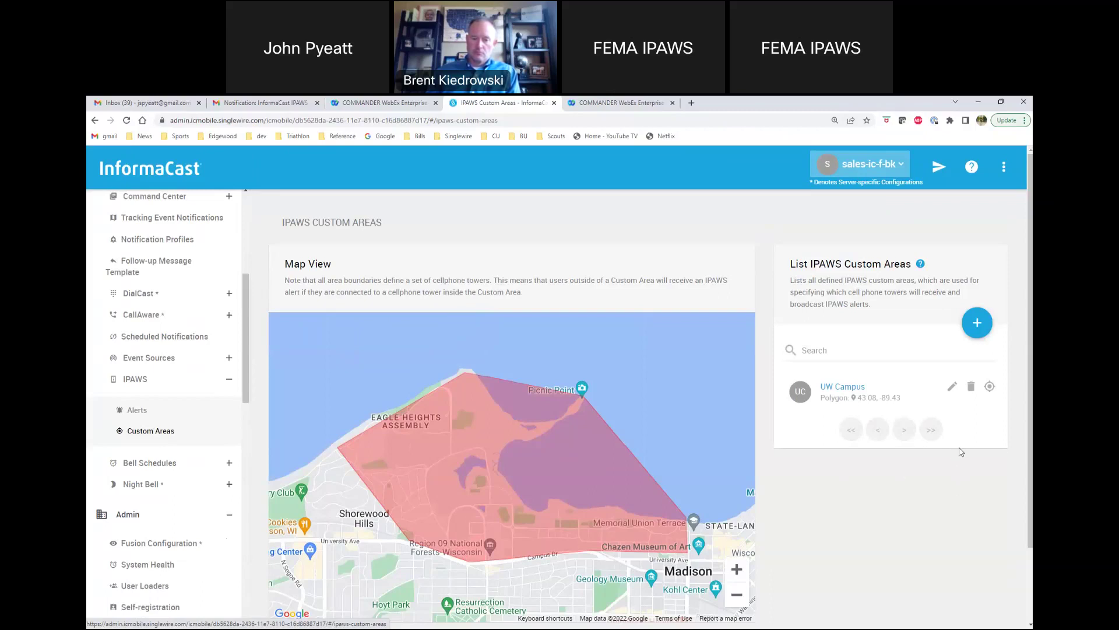
{"action": "left_click", "coordinate": [978, 322]}
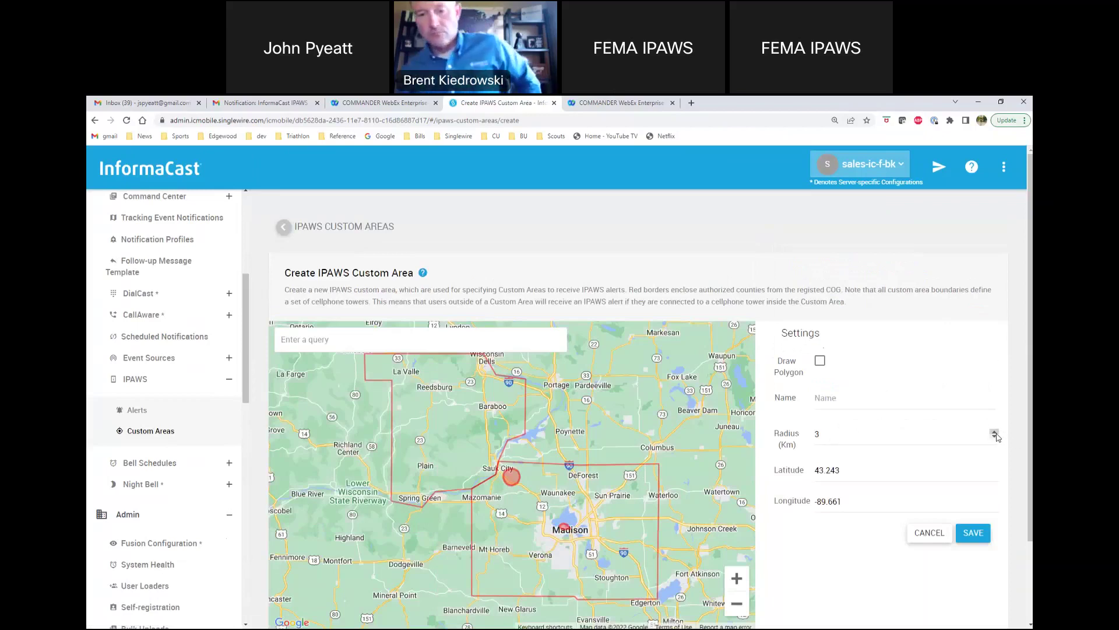
- Set the circular area's radius to 9 km and move the circle southeast toward Springfield Corners
{"action": "left_click", "coordinate": [995, 434]}
{"action": "left_click", "coordinate": [995, 433]}
{"action": "left_click", "coordinate": [995, 434]}
{"action": "left_click", "coordinate": [995, 433]}
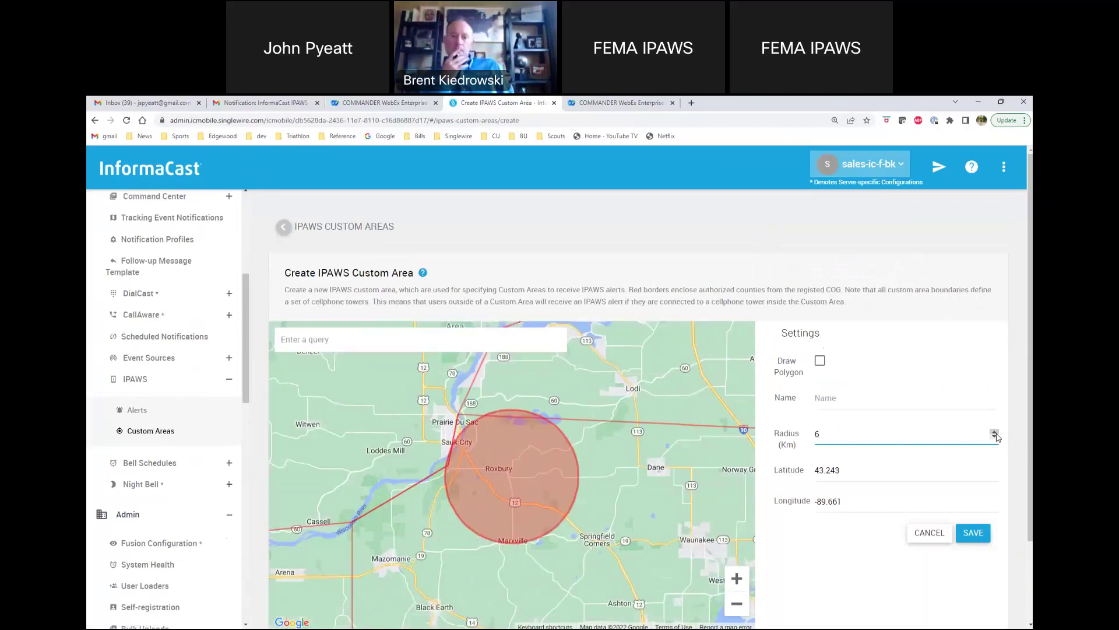
{"action": "left_click", "coordinate": [995, 434]}
{"action": "left_click", "coordinate": [995, 434]}
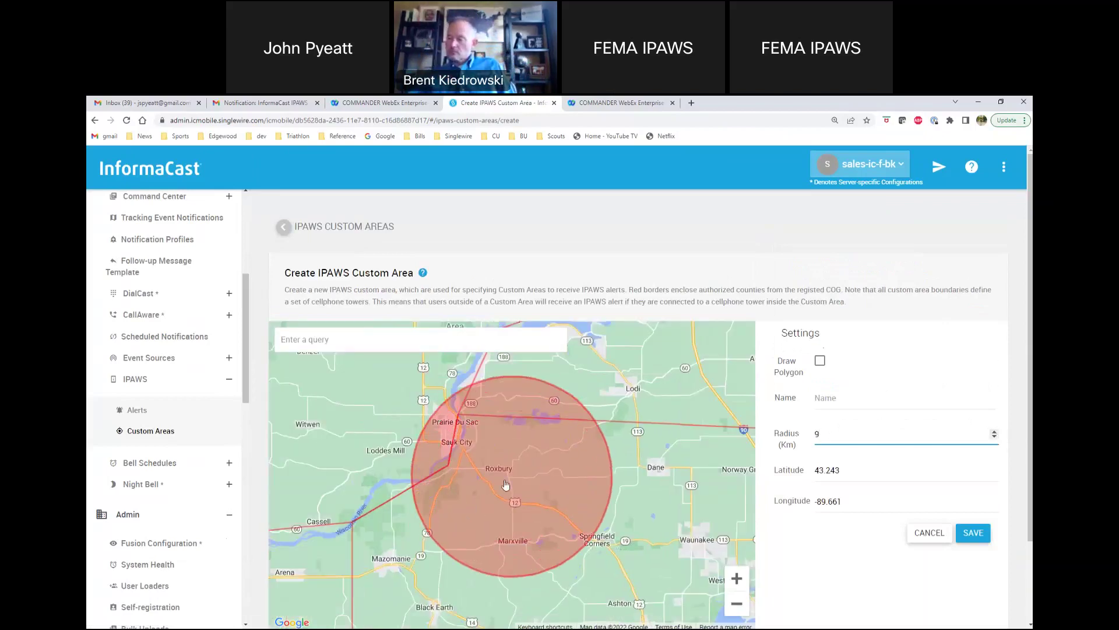
{"action": "left_click", "coordinate": [570, 532]}
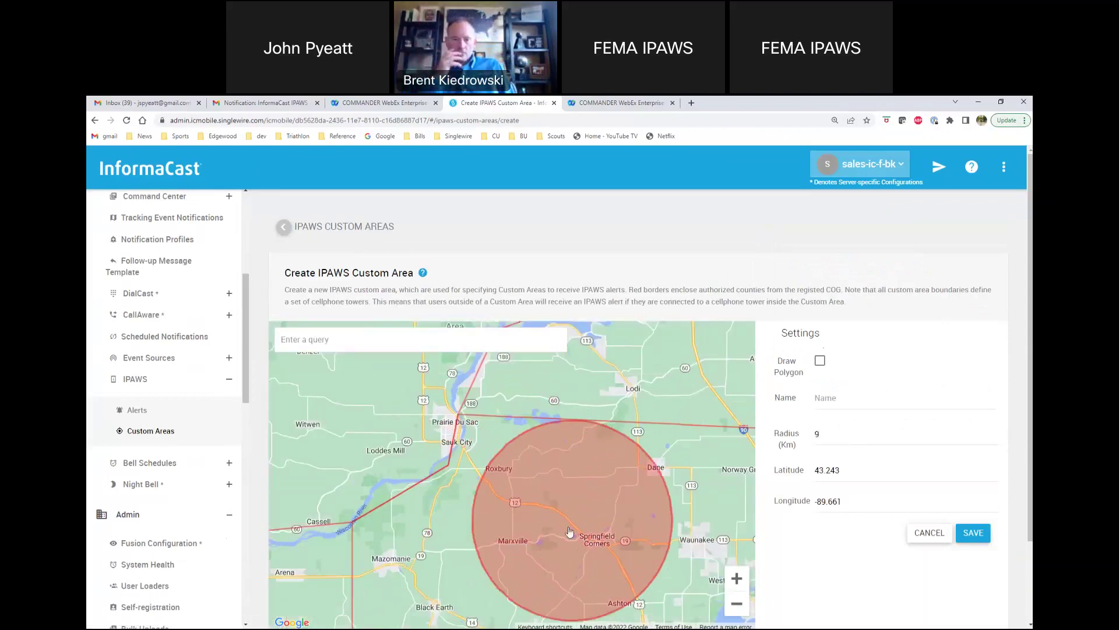
- Switch the new custom area to polygon drawing and name it "MSN Airport"
{"action": "left_click", "coordinate": [820, 362]}
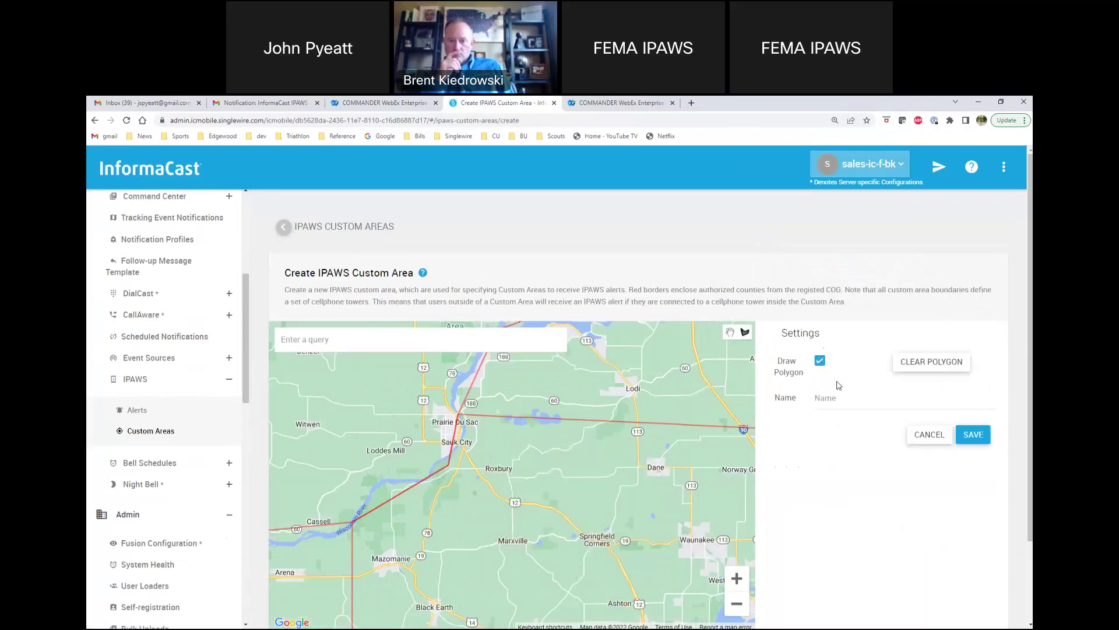
{"action": "left_click", "coordinate": [736, 604]}
{"action": "left_click", "coordinate": [736, 604]}
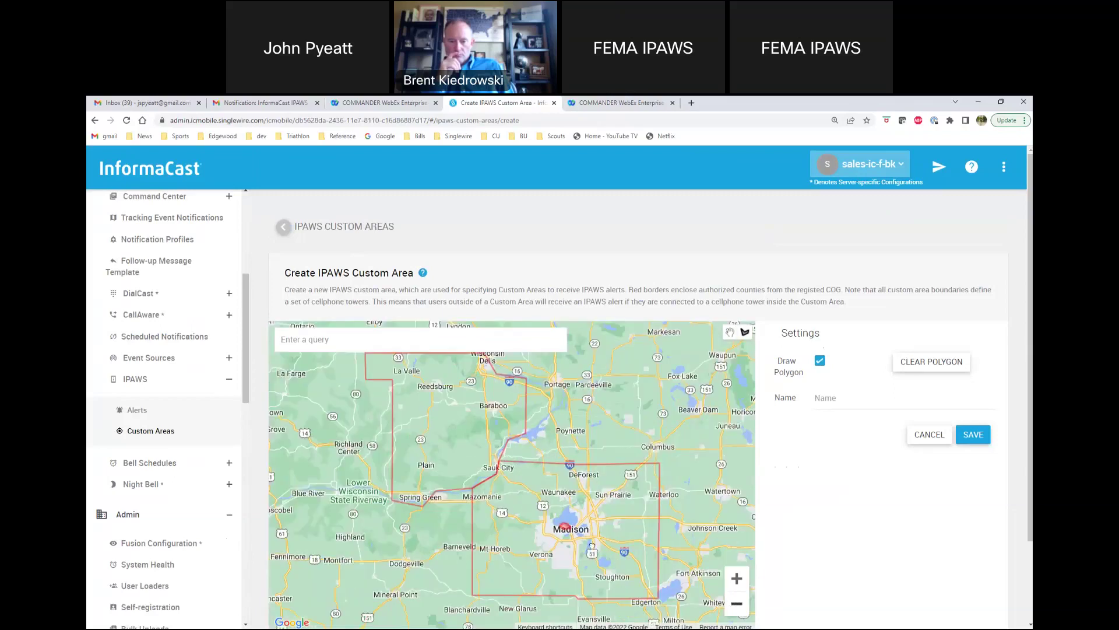
{"action": "left_click_drag", "start_coordinate": [592, 546], "coordinate": [513, 478]}
{"action": "left_click", "coordinate": [736, 579]}
{"action": "left_click", "coordinate": [737, 578]}
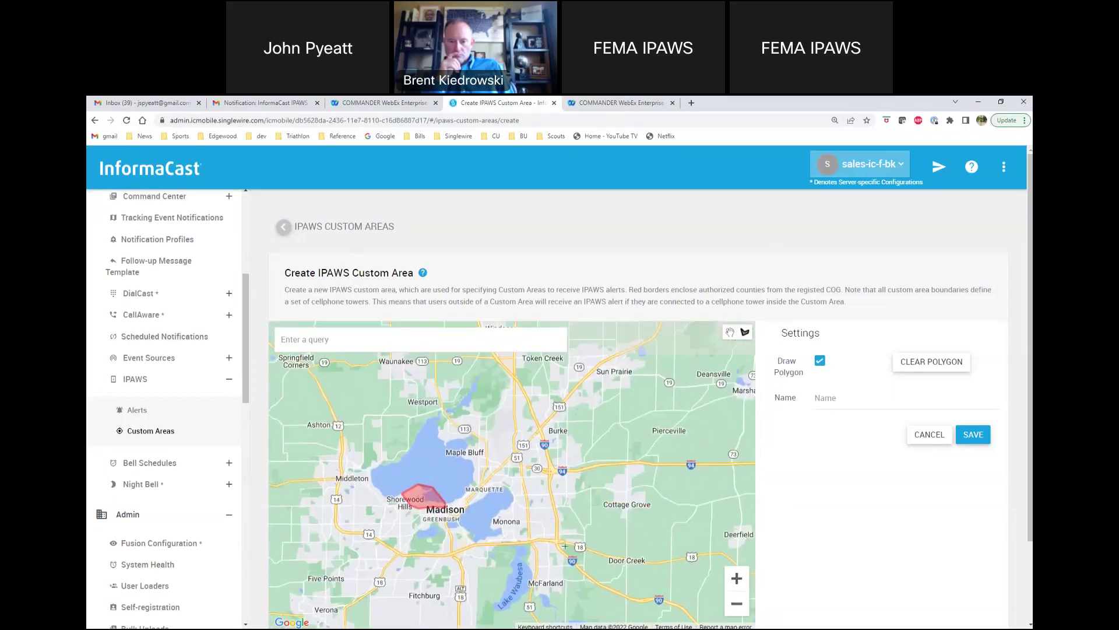
{"action": "left_click", "coordinate": [824, 402]}
{"action": "type", "text": "MSN"}
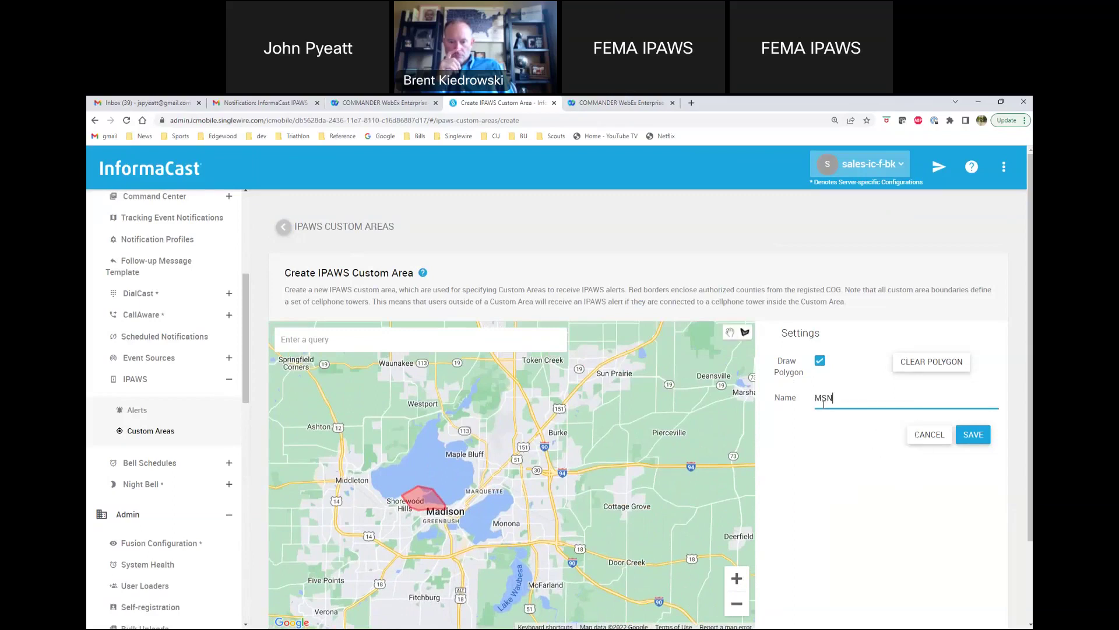
{"action": "type", "text": " Airport"}
- Draw a closed six-point polygon around the airport northeast of Madison, between Maple Bluff and Burke, and save the custom area
{"action": "left_click", "coordinate": [509, 400]}
{"action": "left_click", "coordinate": [482, 445]}
{"action": "left_click", "coordinate": [479, 478]}
{"action": "left_click", "coordinate": [522, 461]}
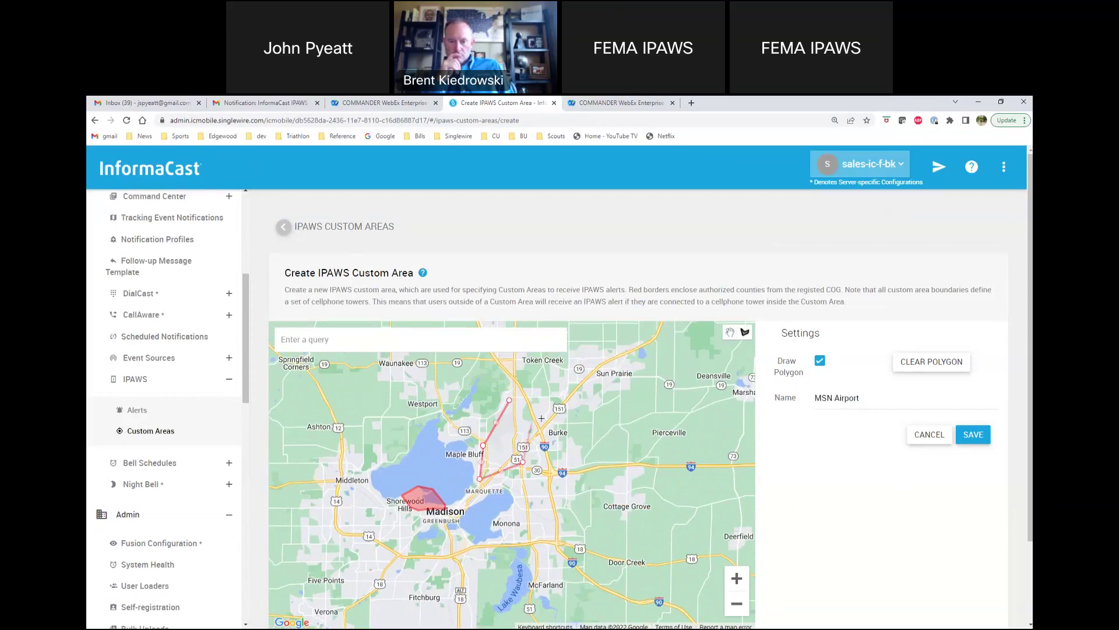
{"action": "left_click", "coordinate": [546, 415]}
{"action": "left_click", "coordinate": [549, 398]}
{"action": "left_click", "coordinate": [509, 401]}
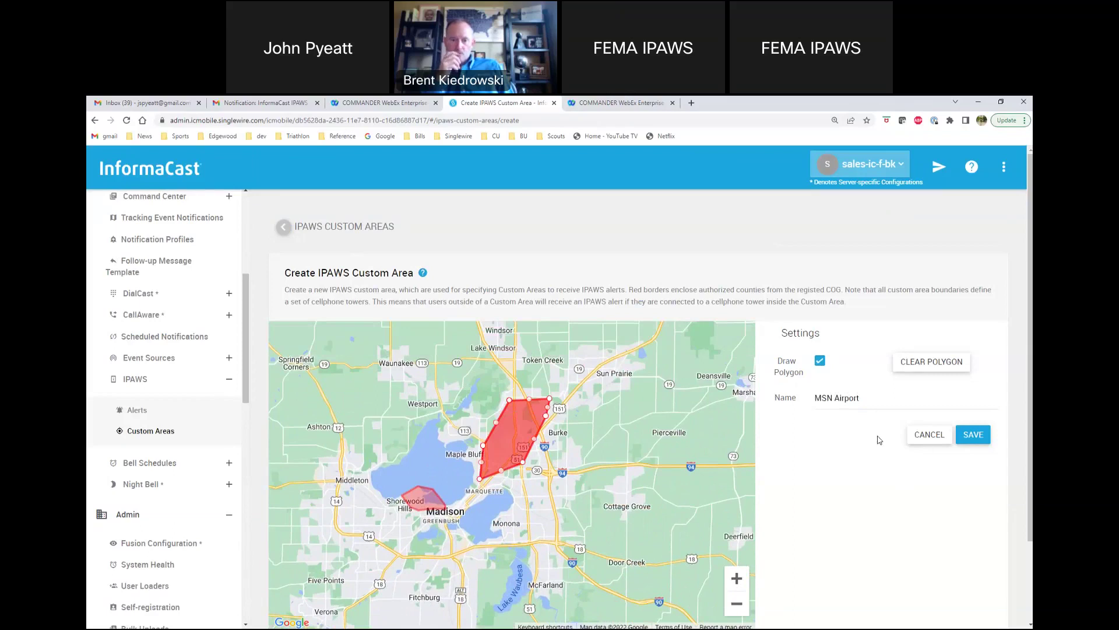
{"action": "left_click", "coordinate": [980, 438]}
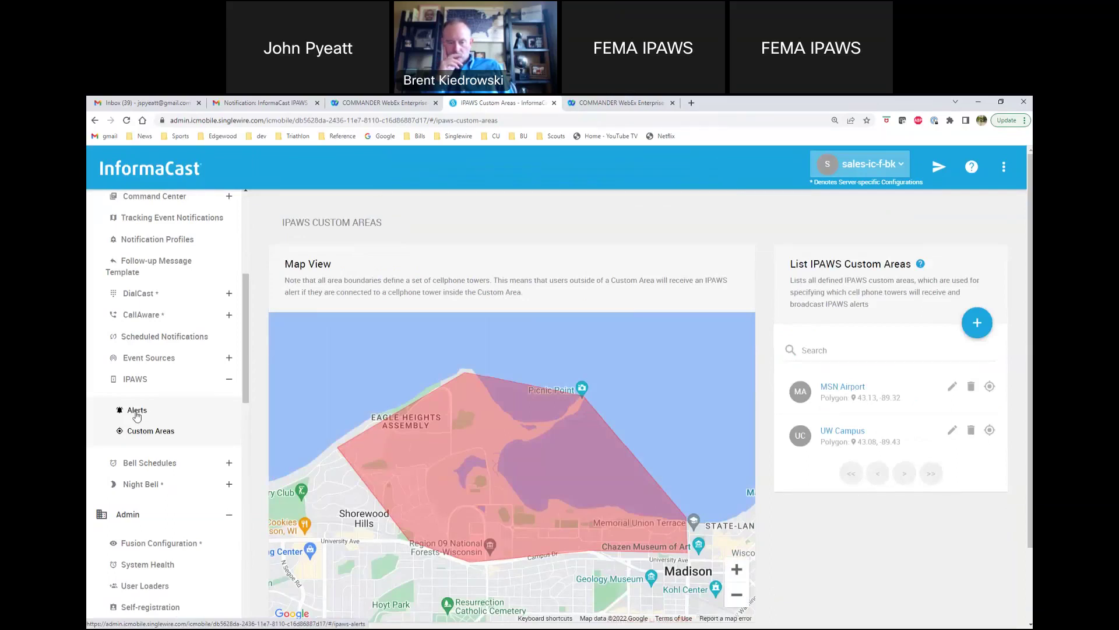
- Open the IPAWS alerts in Production mode, look through the sent alerts, and start creating a new alert
{"action": "left_click", "coordinate": [137, 411]}
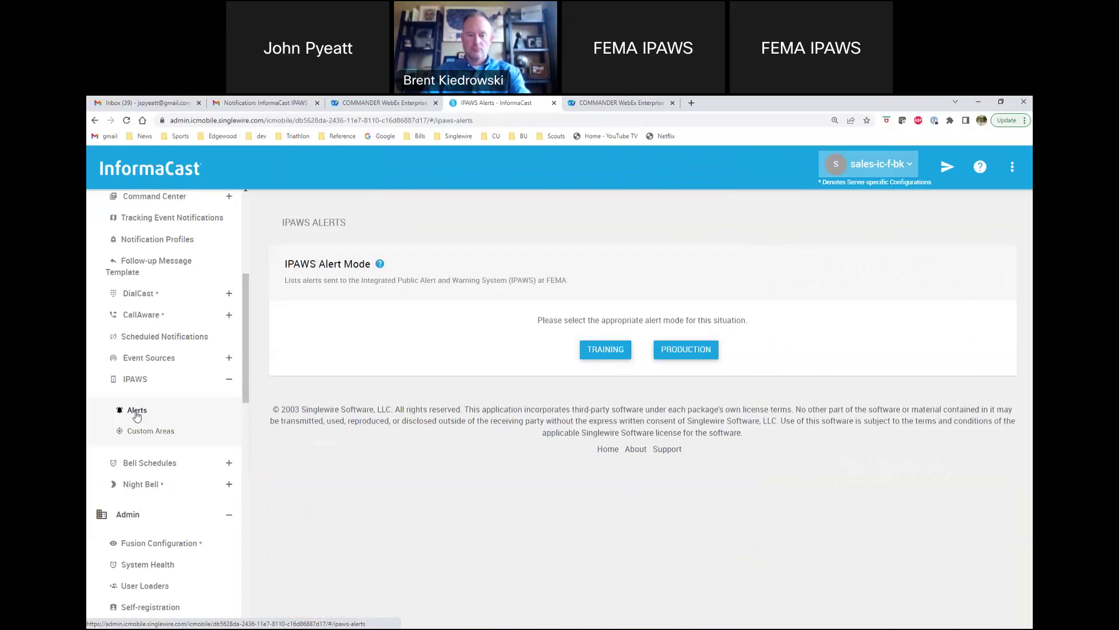
{"action": "left_click", "coordinate": [695, 348]}
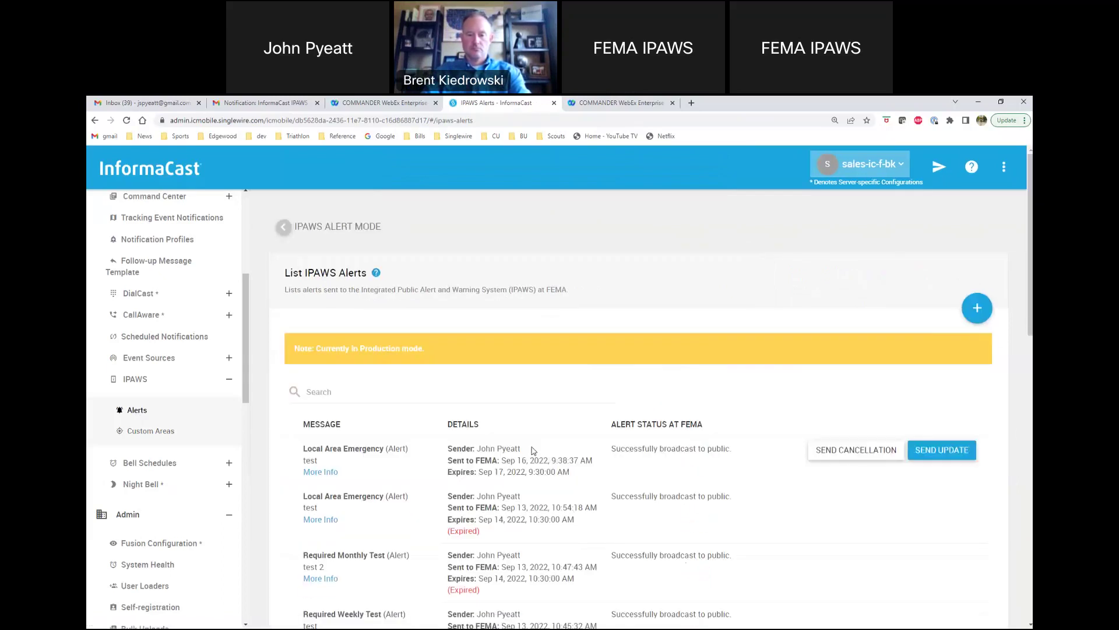
{"action": "scroll", "coordinate": [531, 451], "scroll_direction": "down", "scroll_amount": 2}
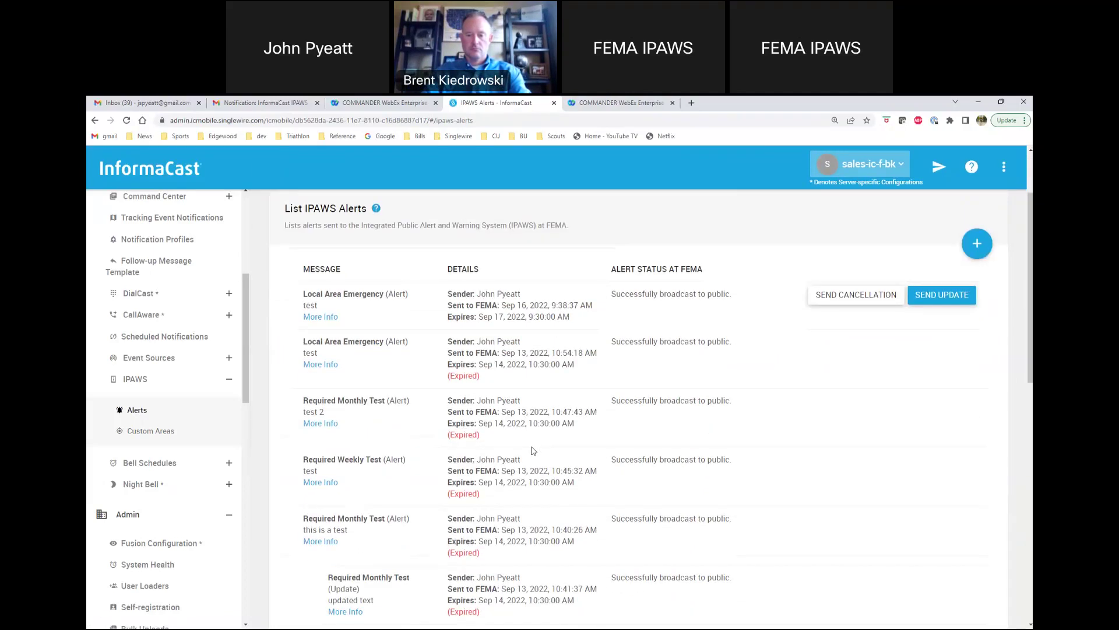
{"action": "scroll", "coordinate": [532, 451], "scroll_direction": "up", "scroll_amount": 3}
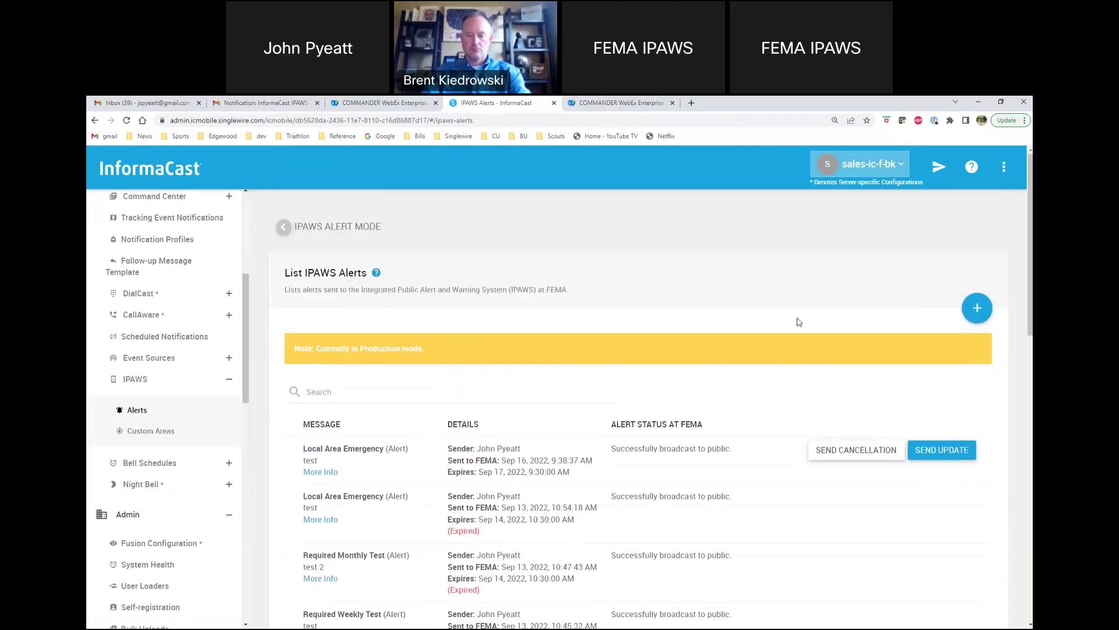
{"action": "left_click", "coordinate": [978, 310]}
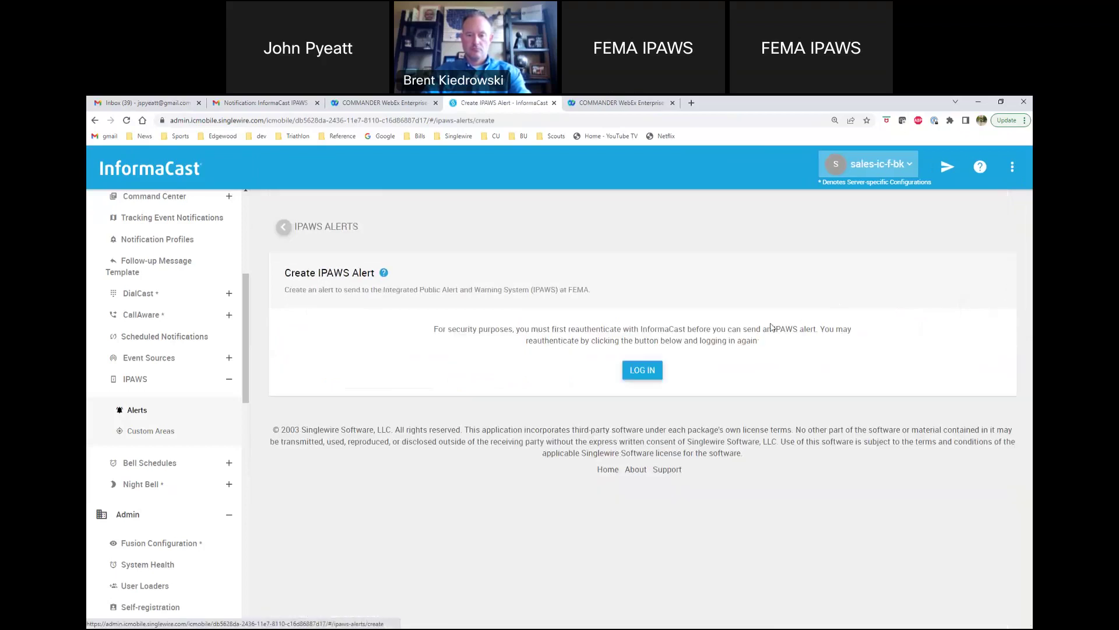
- Reauthenticate for the new alert with the account e-mail address and password, and confirm the login
{"action": "left_click", "coordinate": [649, 381]}
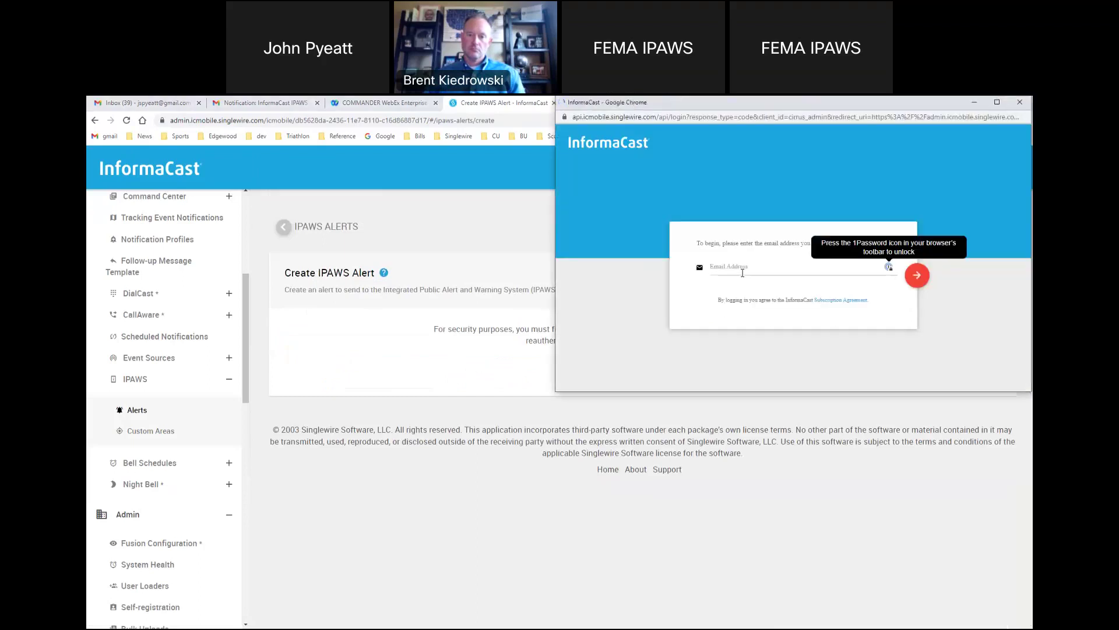
{"action": "left_click", "coordinate": [743, 273]}
{"action": "left_click", "coordinate": [804, 307]}
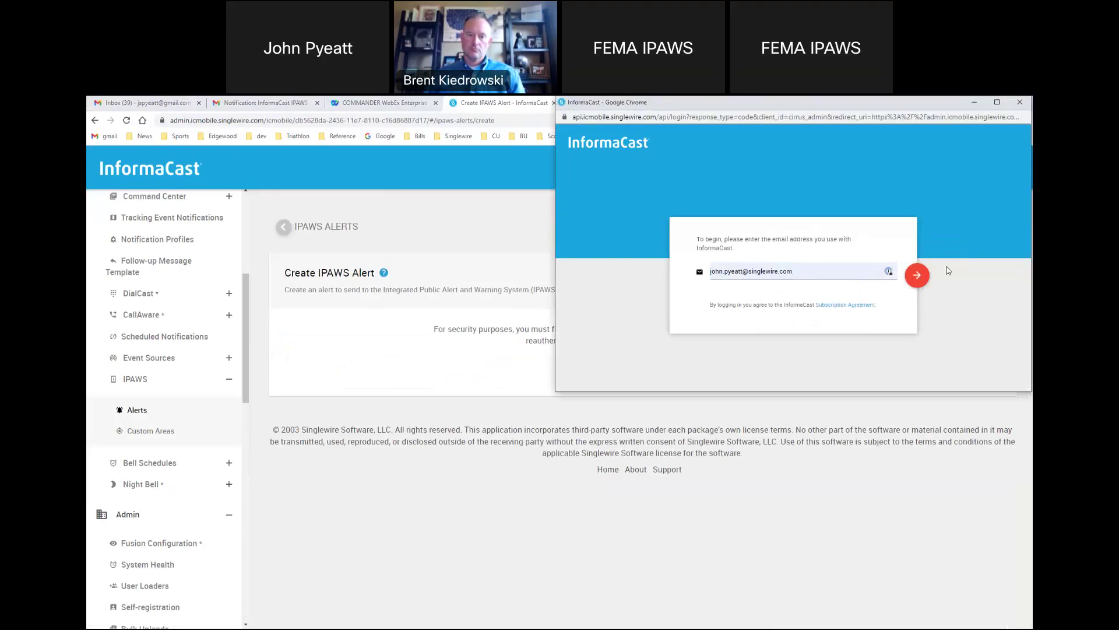
{"action": "left_click", "coordinate": [918, 276]}
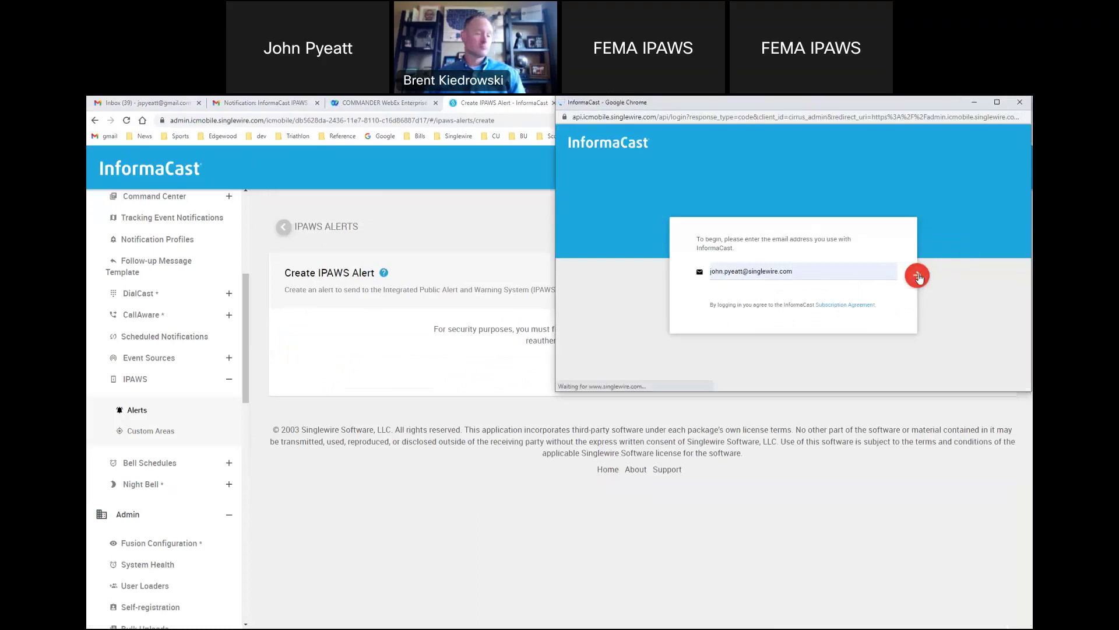
{"action": "left_click", "coordinate": [766, 246]}
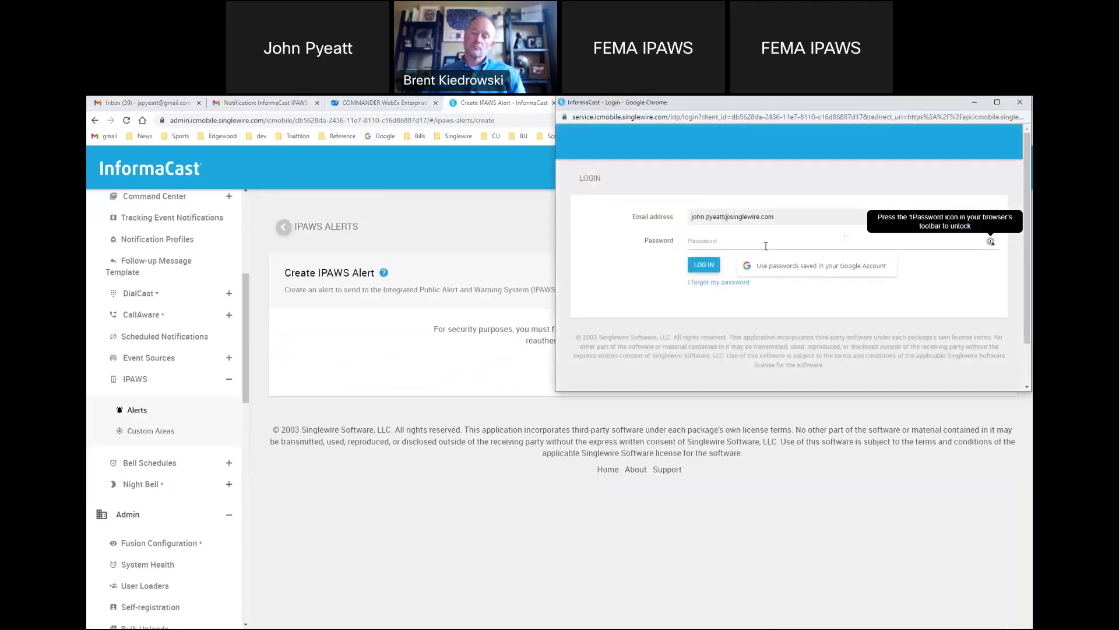
{"action": "type", "text": "***"}
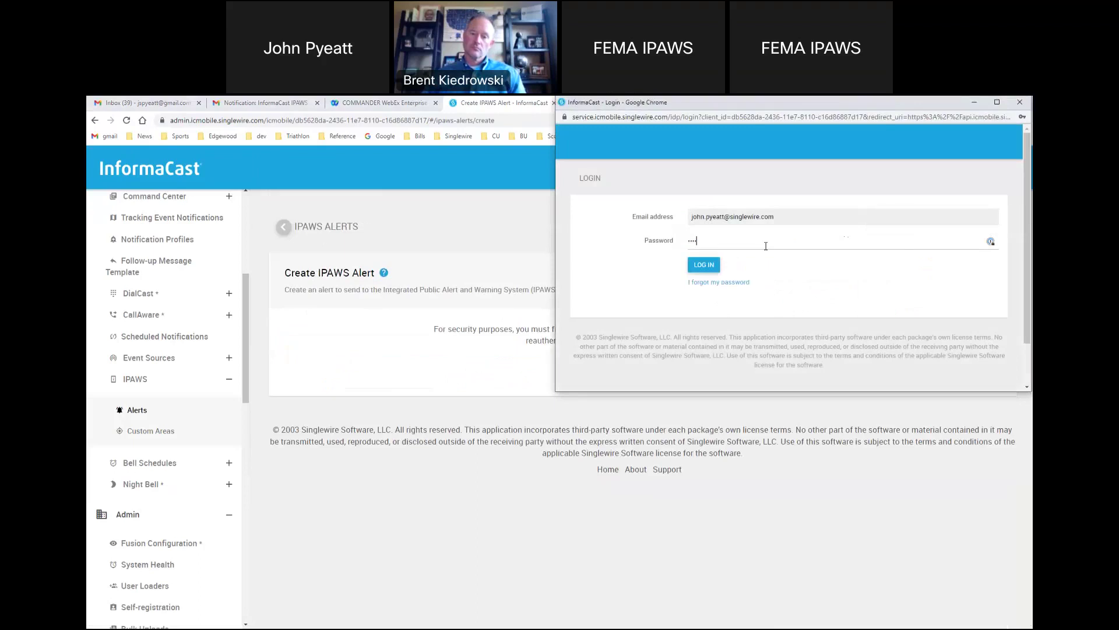
{"action": "key", "text": "BackSpace"}
{"action": "key", "text": "BackSpace"}
{"action": "type", "text": "********"}
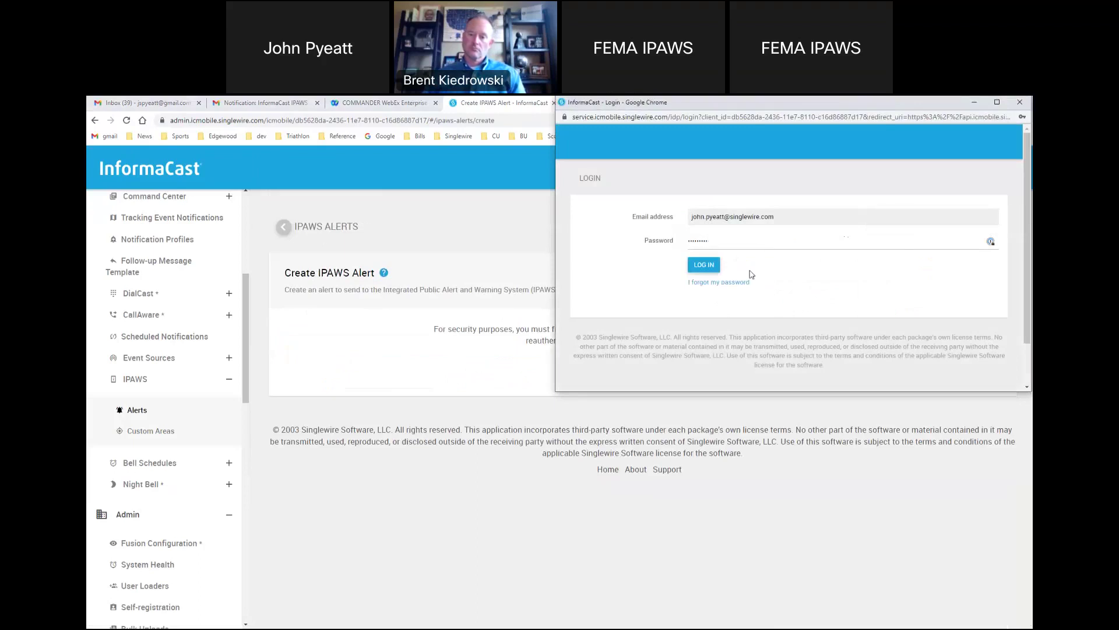
{"action": "left_click", "coordinate": [697, 264]}
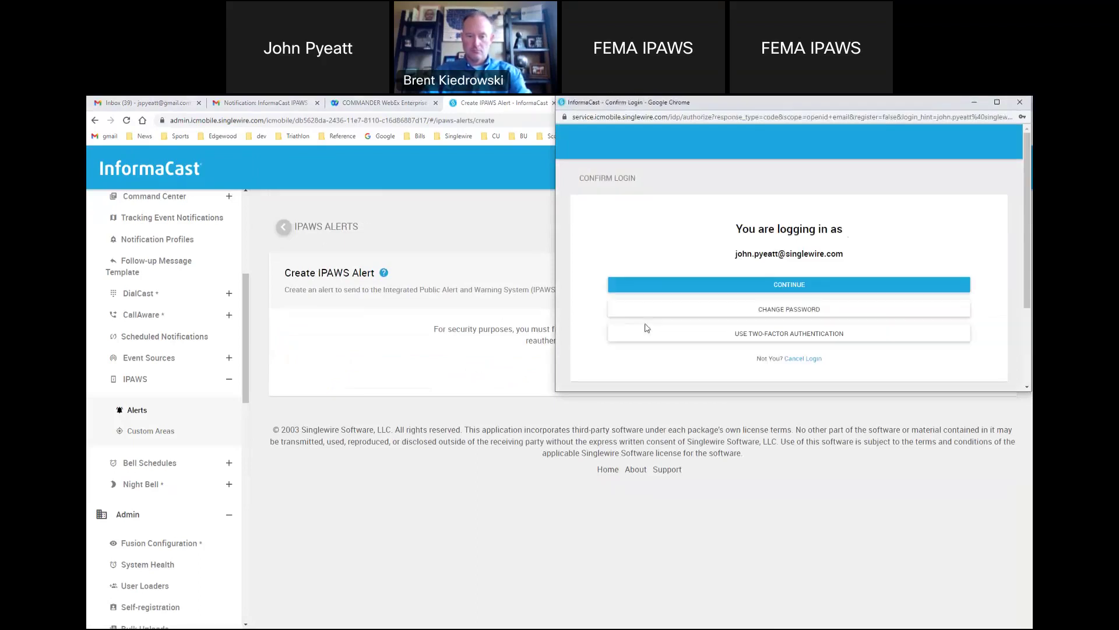
{"action": "left_click", "coordinate": [734, 284]}
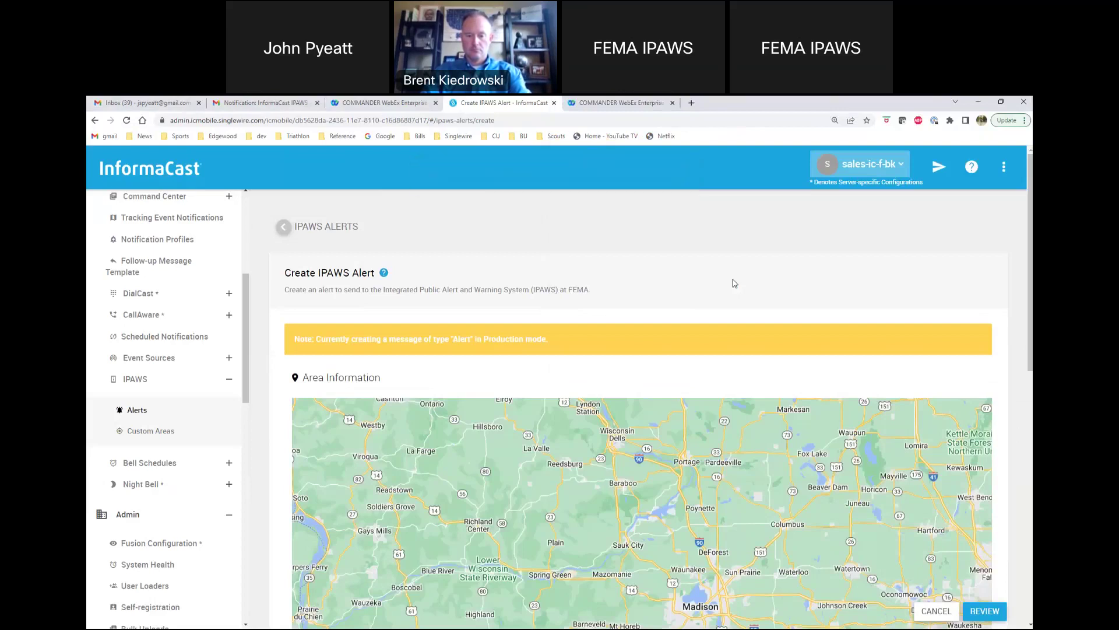
- Set the alert's area to the county Dane, WI and add the MSN Airport custom area
{"action": "scroll", "coordinate": [733, 280], "scroll_direction": "down", "scroll_amount": 5}
{"action": "scroll", "coordinate": [733, 278], "scroll_direction": "up", "scroll_amount": 2}
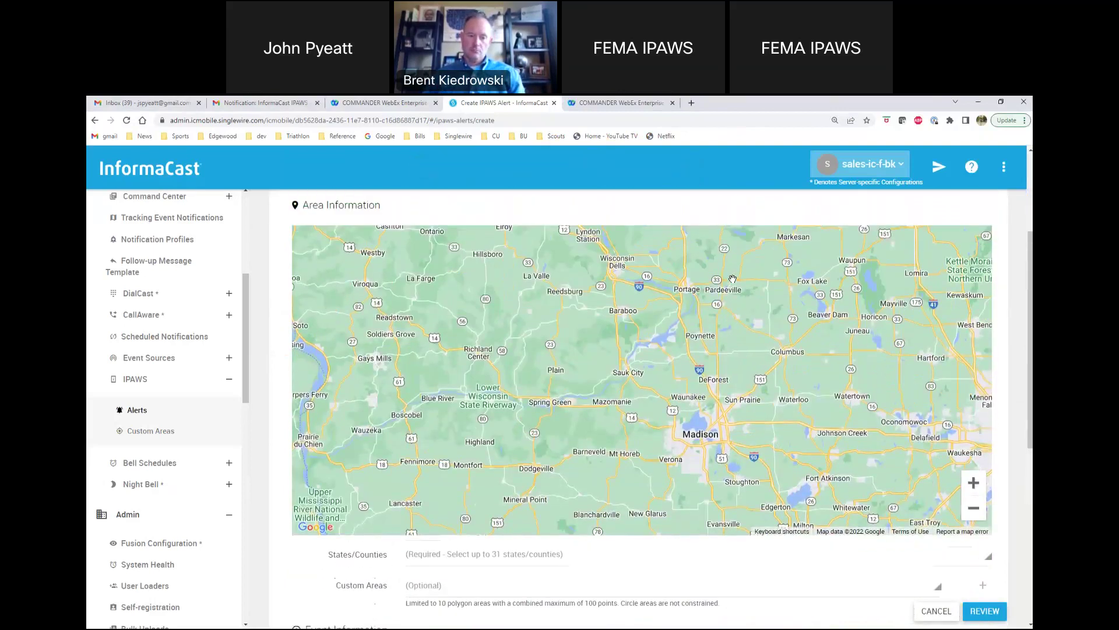
{"action": "scroll", "coordinate": [733, 279], "scroll_direction": "up", "scroll_amount": 1}
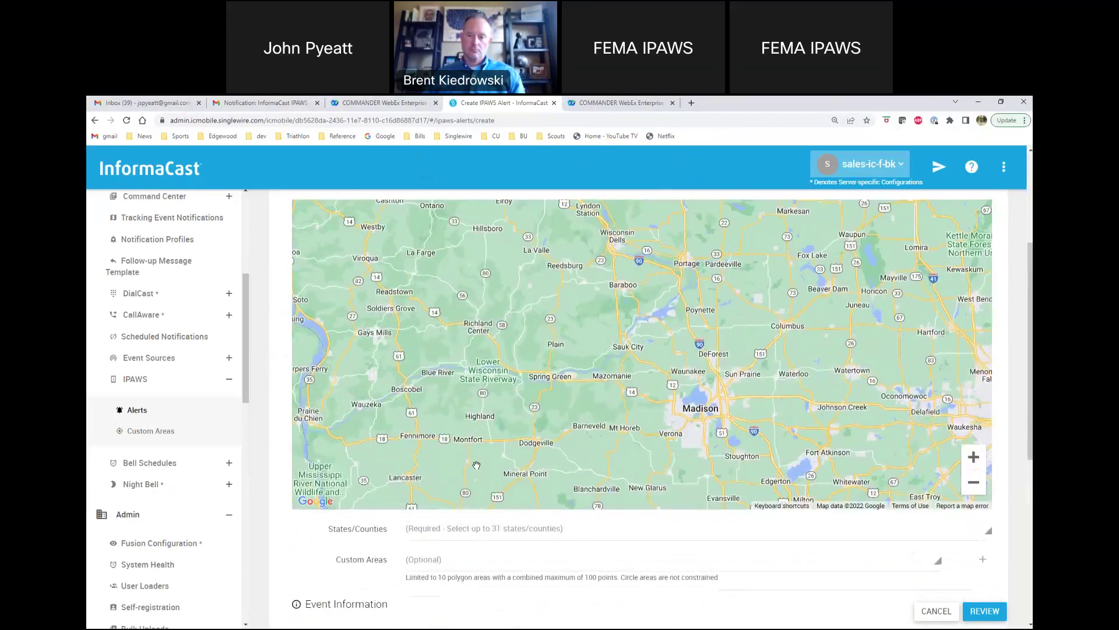
{"action": "left_click", "coordinate": [456, 528]}
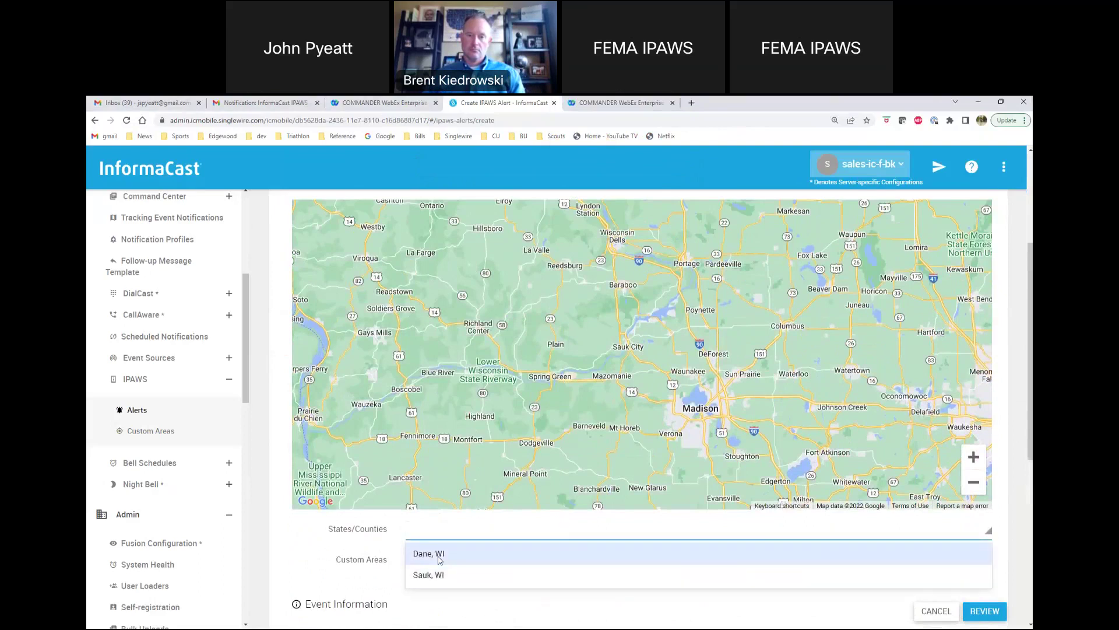
{"action": "left_click", "coordinate": [421, 553]}
{"action": "scroll", "coordinate": [349, 552], "scroll_direction": "down", "scroll_amount": 2}
{"action": "left_click", "coordinate": [411, 462]}
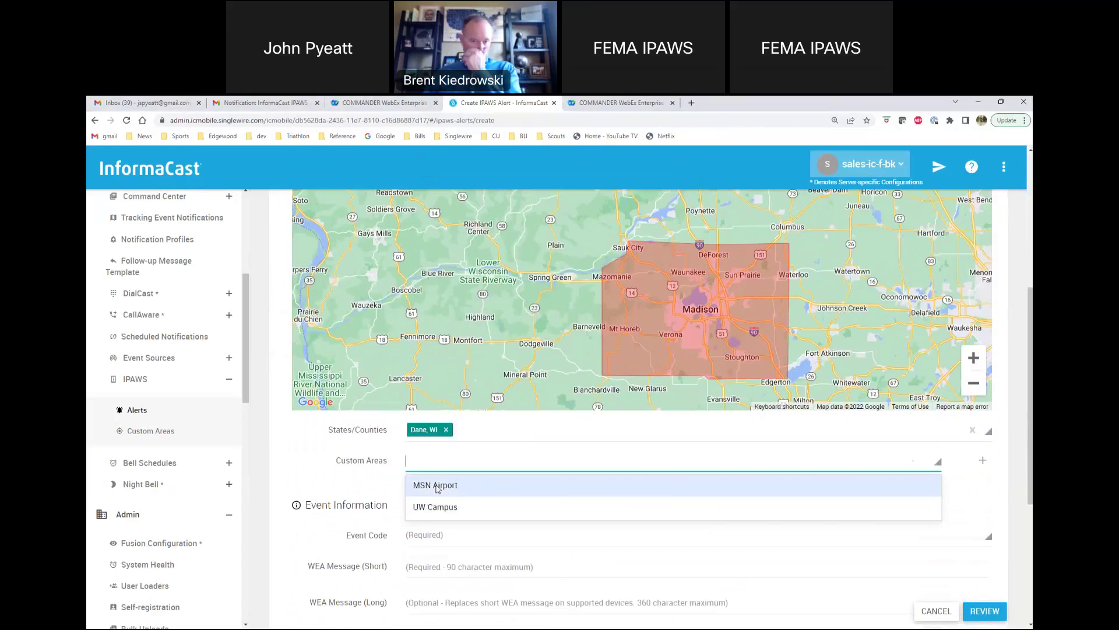
{"action": "left_click", "coordinate": [426, 484]}
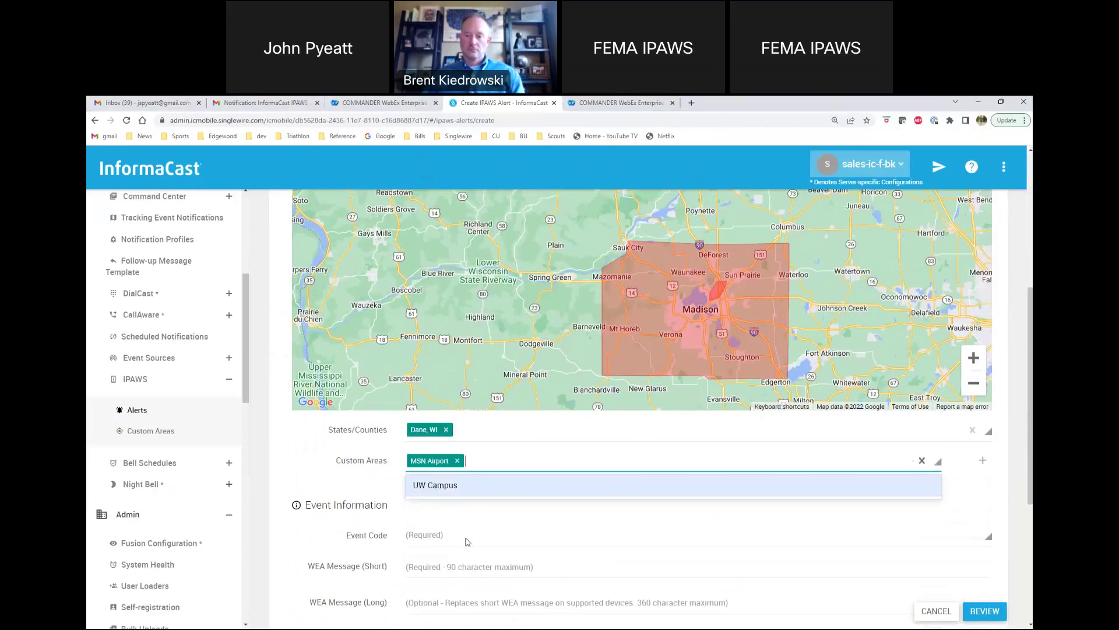
- Choose LAE - Local Area Emergency as the alert's event code
{"action": "scroll", "coordinate": [336, 490], "scroll_direction": "down", "scroll_amount": 3}
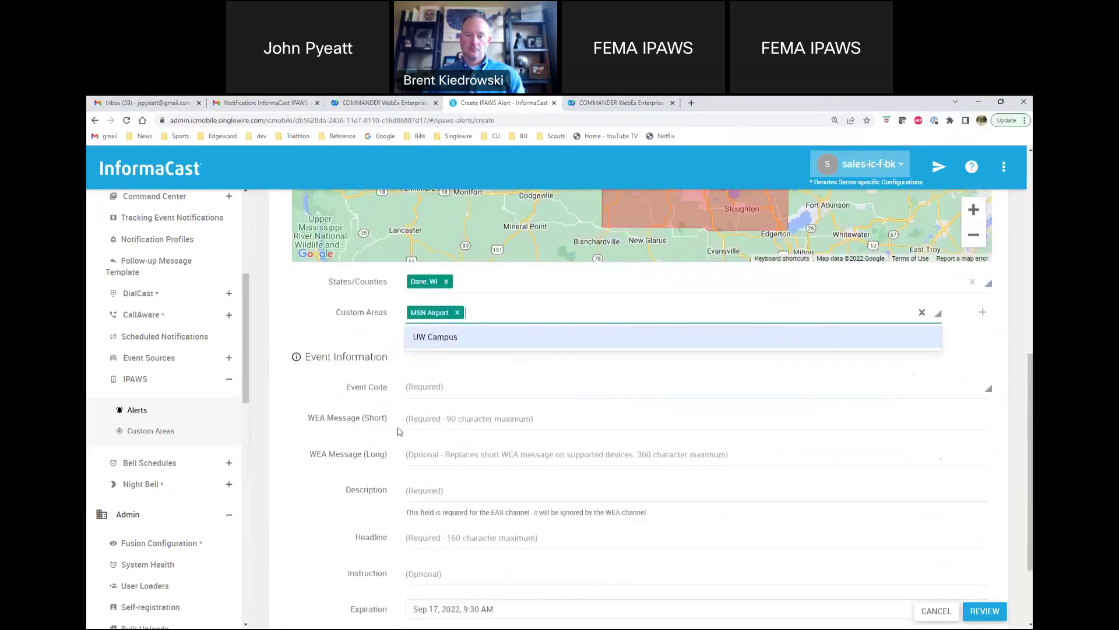
{"action": "left_click", "coordinate": [456, 393]}
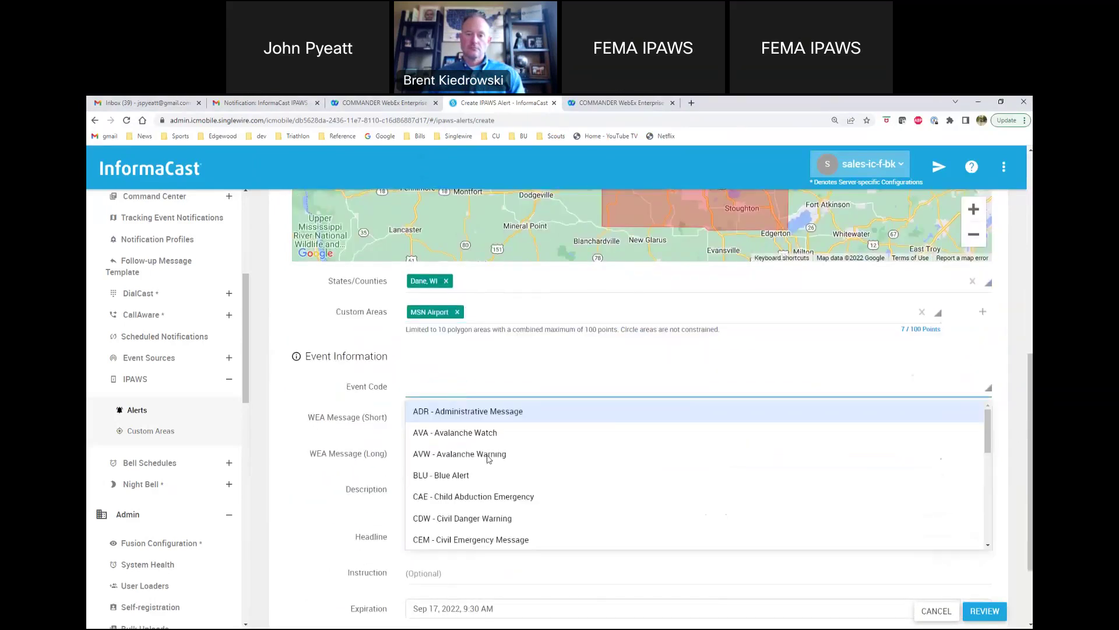
{"action": "scroll", "coordinate": [490, 460], "scroll_direction": "down", "scroll_amount": 3}
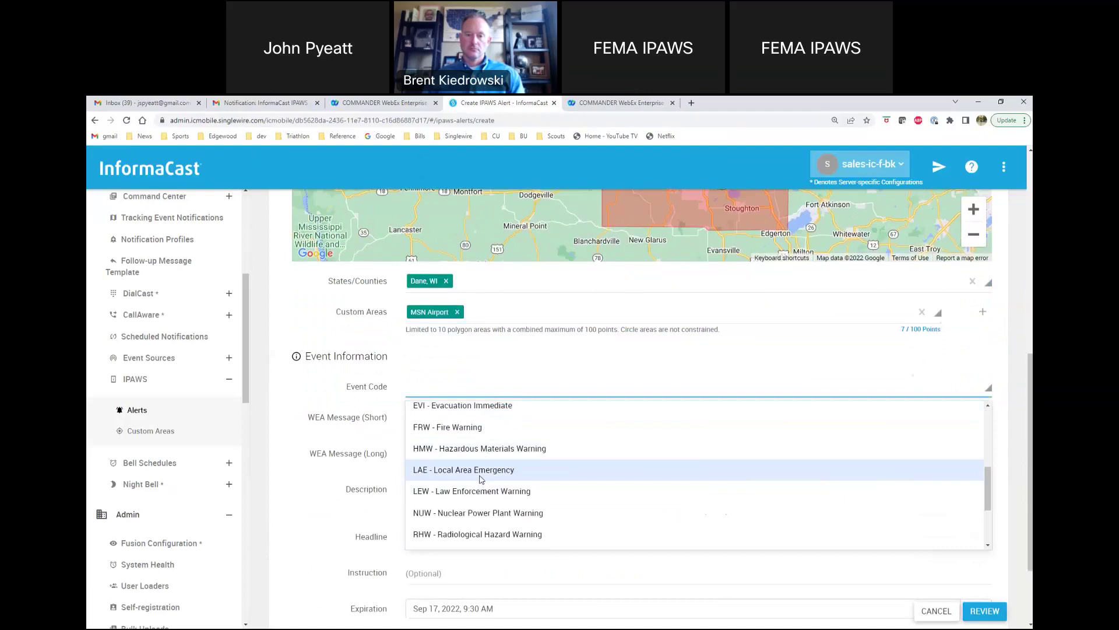
{"action": "left_click", "coordinate": [481, 473]}
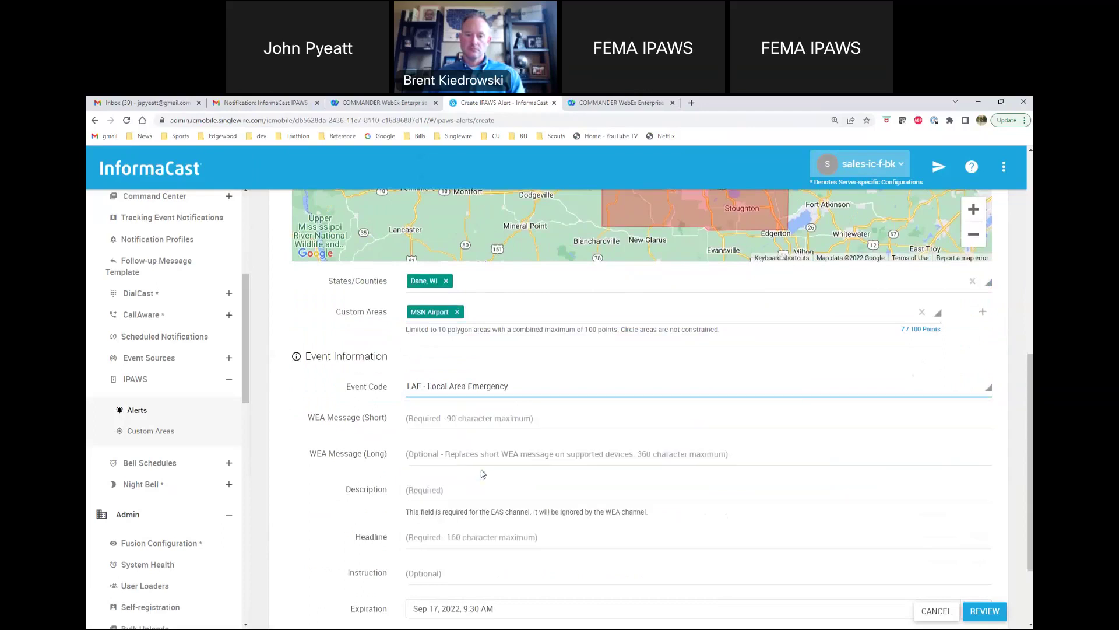
- Enter "test msg" as the short WEA message and "test long message" as the long WEA message
{"action": "left_click", "coordinate": [442, 418]}
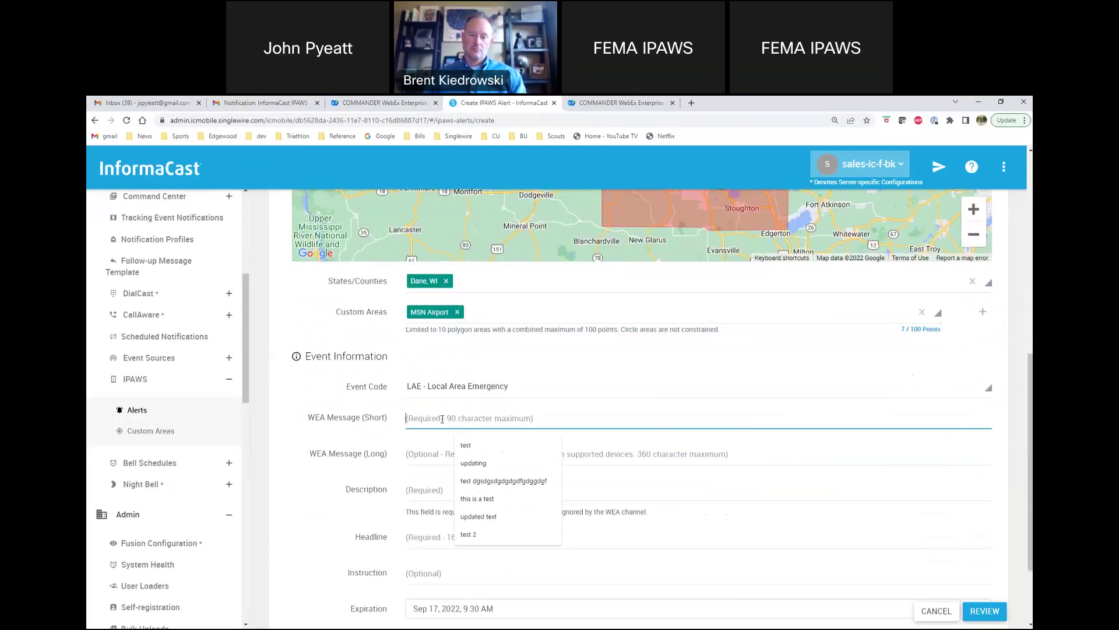
{"action": "type", "text": "test msg"}
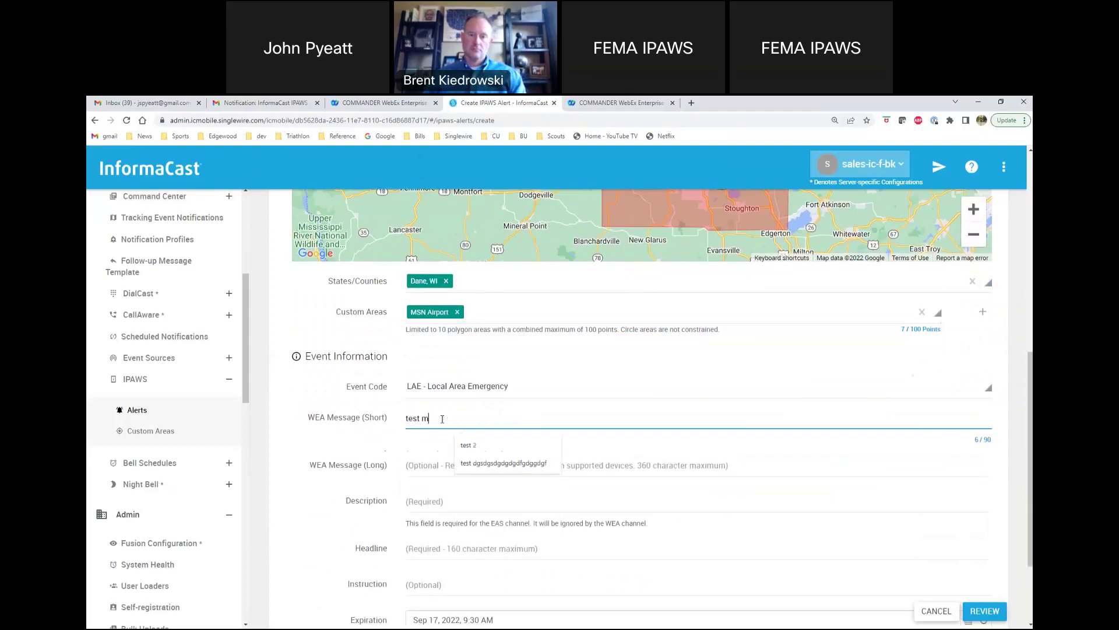
{"action": "left_click", "coordinate": [450, 471]}
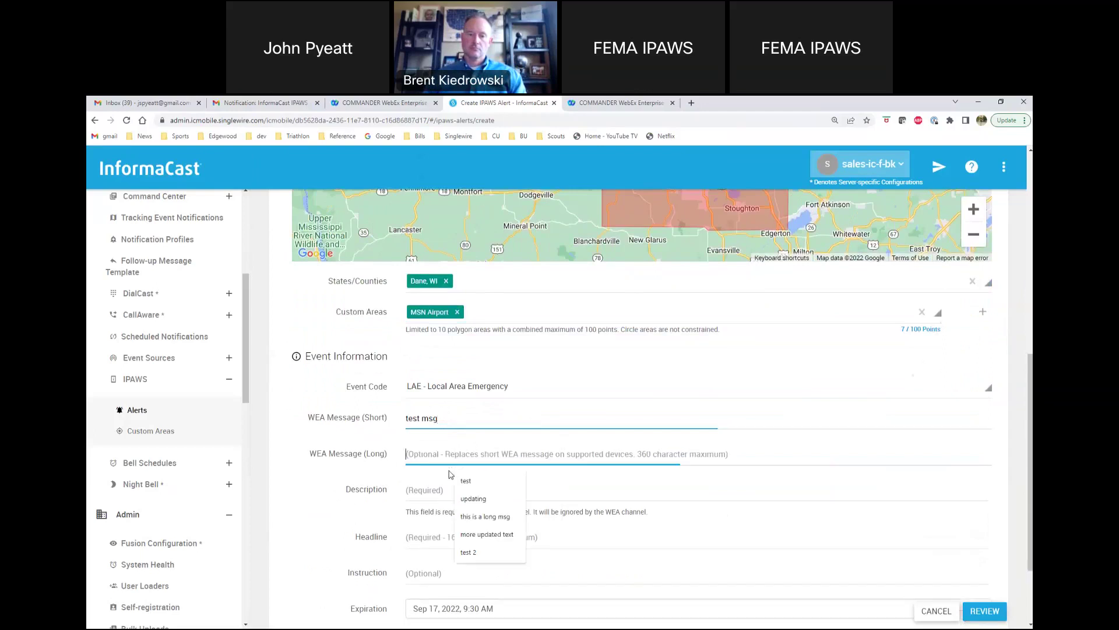
{"action": "type", "text": "testlong"}
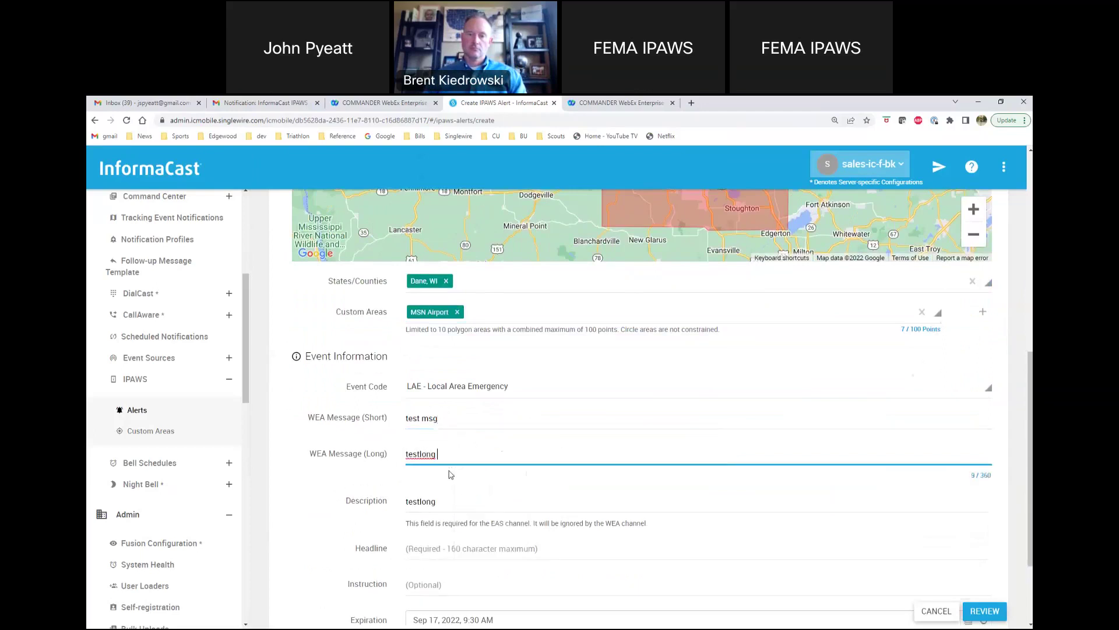
{"action": "key", "text": "BackSpace"}
{"action": "key", "text": "BackSpace"}
{"action": "type", "text": "long"}
{"action": "key", "text": "BackSpace"}
{"action": "key", "text": "BackSpace"}
{"action": "type", "text": "ng mee"}
{"action": "key", "text": "BackSpace"}
{"action": "type", "text": "ssage"}
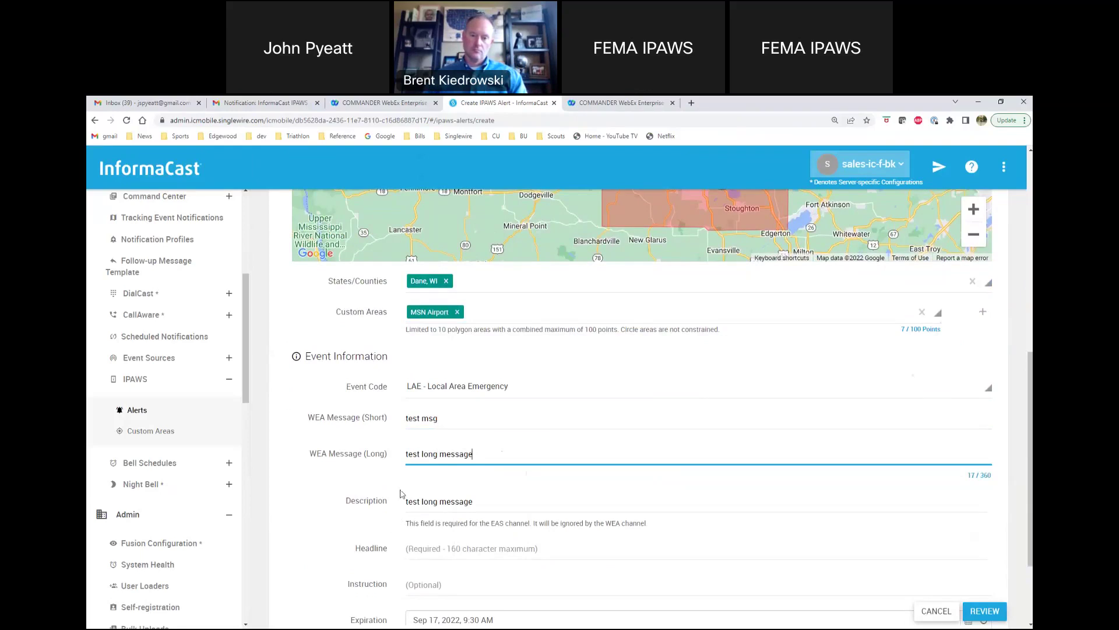
- Enter the headline "test headline", check the available expiration times without changing the expiration, and proceed to the alert's review
{"action": "scroll", "coordinate": [402, 495], "scroll_direction": "down", "scroll_amount": 2}
{"action": "left_click", "coordinate": [423, 452]}
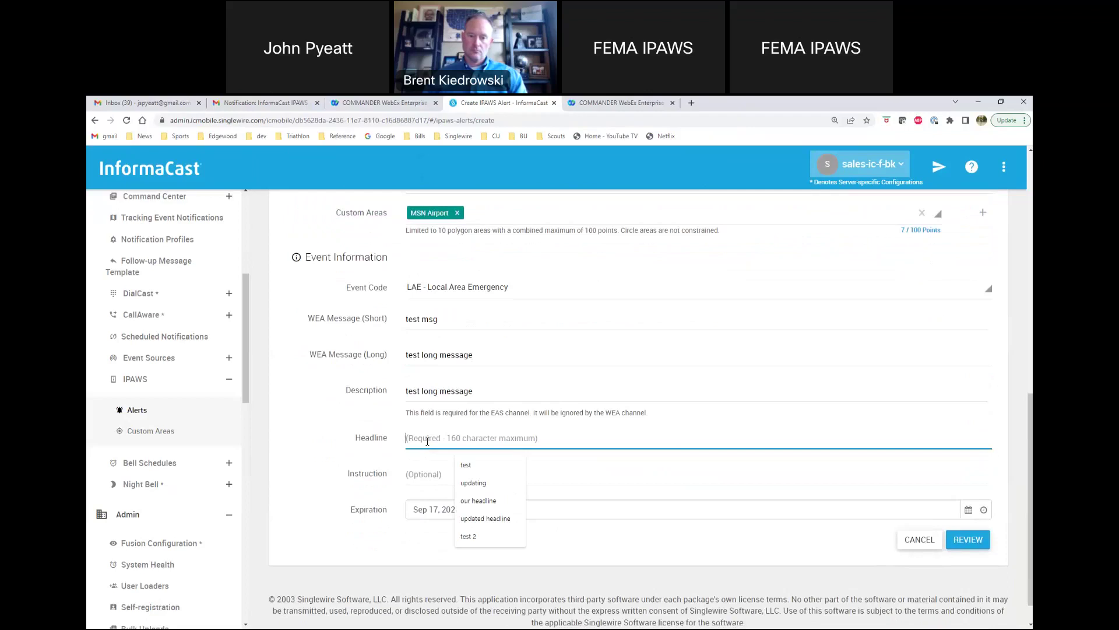
{"action": "type", "text": "test headline"}
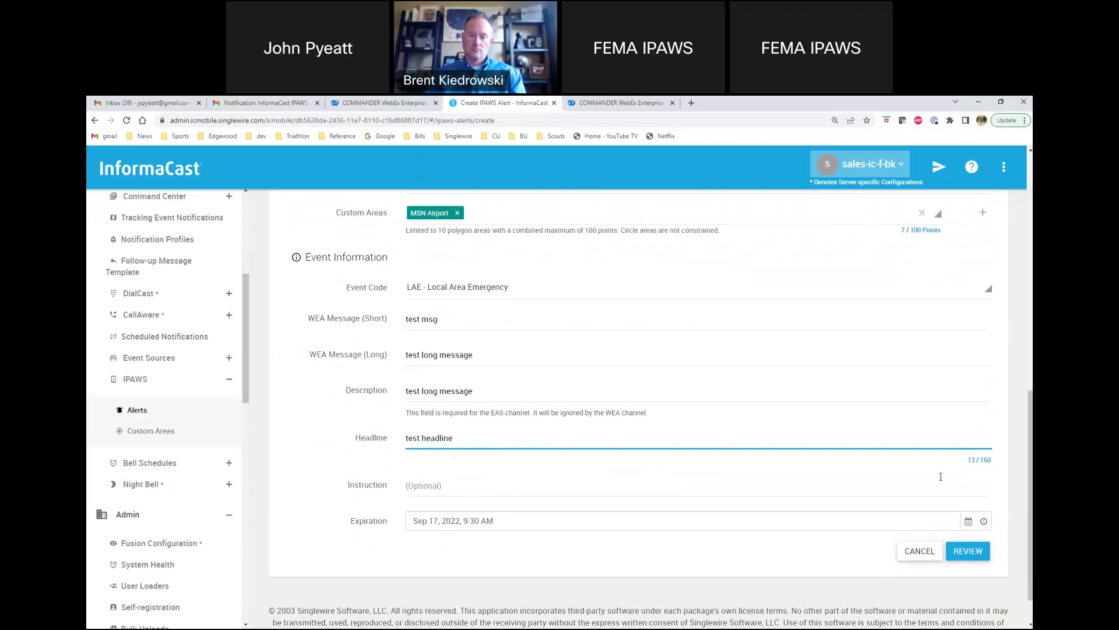
{"action": "left_click", "coordinate": [983, 520]}
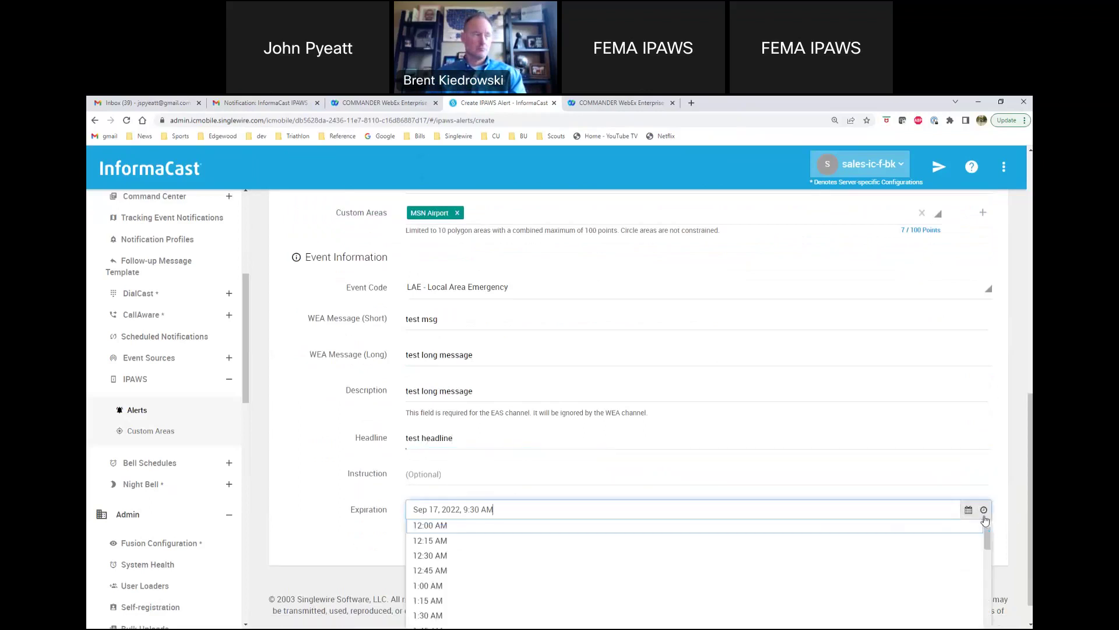
{"action": "left_click", "coordinate": [806, 430]}
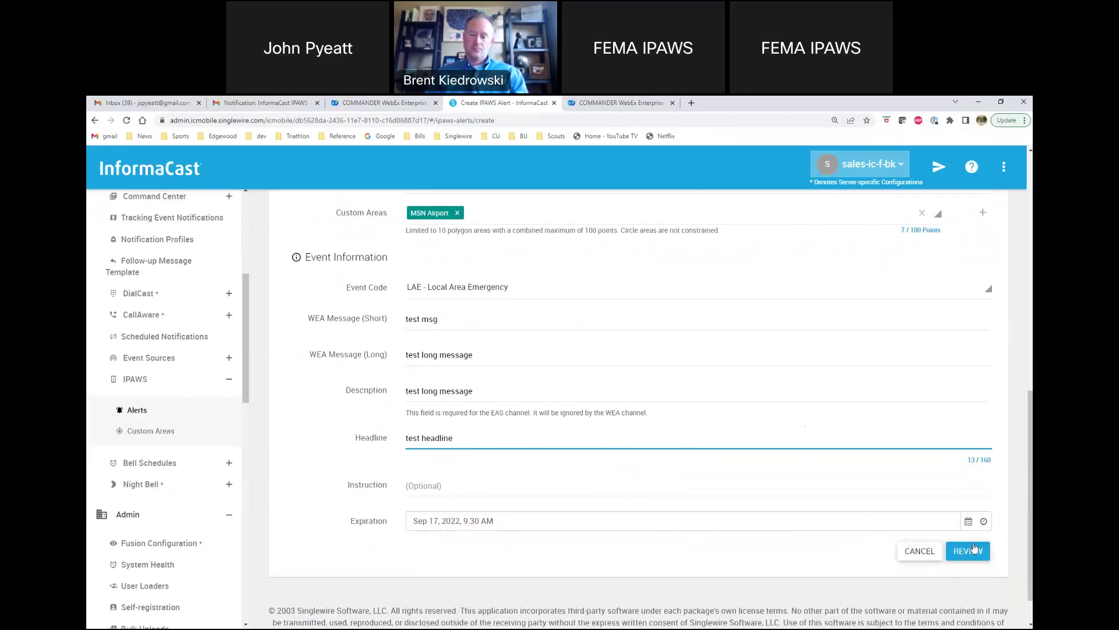
{"action": "left_click", "coordinate": [970, 552]}
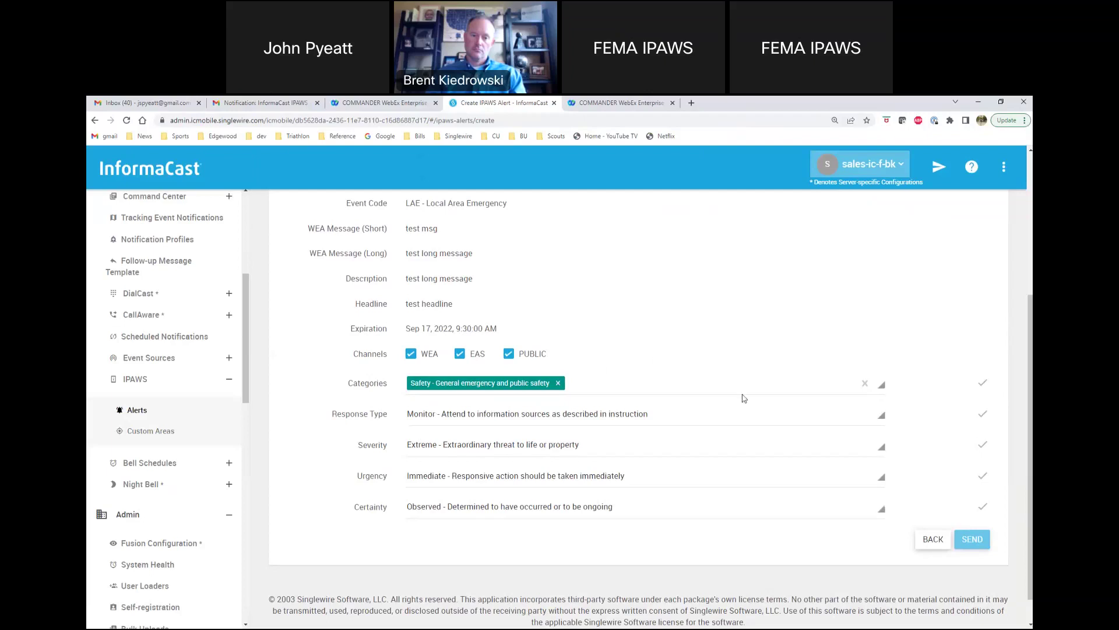
- Add the Security category to the alert and set its response type to Evacuate - Relocate as instructed
{"action": "left_click", "coordinate": [721, 392]}
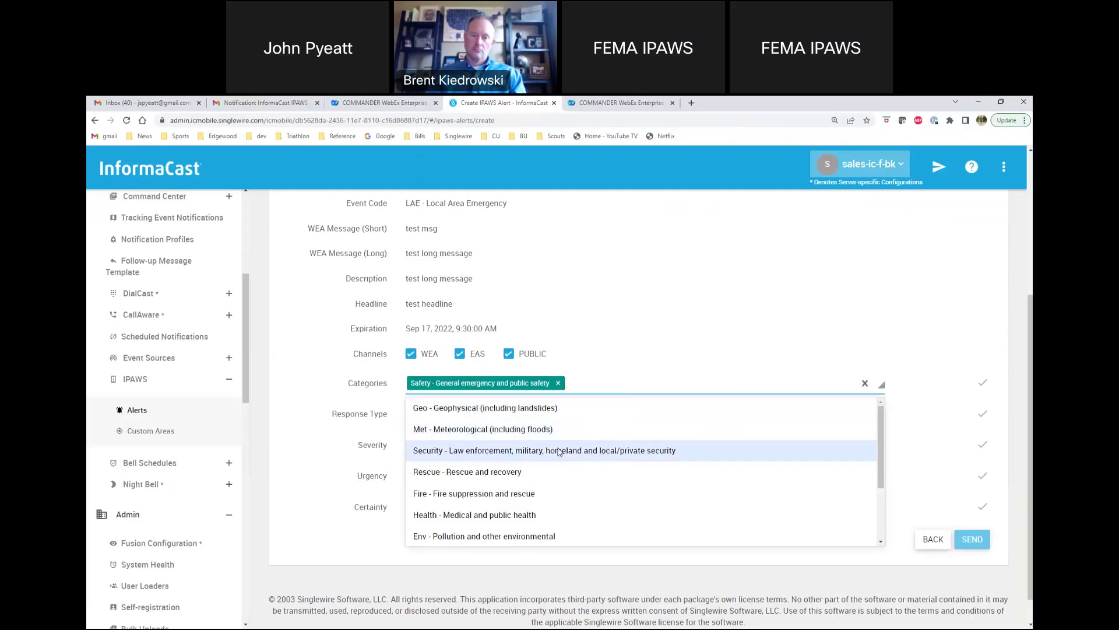
{"action": "left_click", "coordinate": [559, 453]}
{"action": "left_click", "coordinate": [338, 427]}
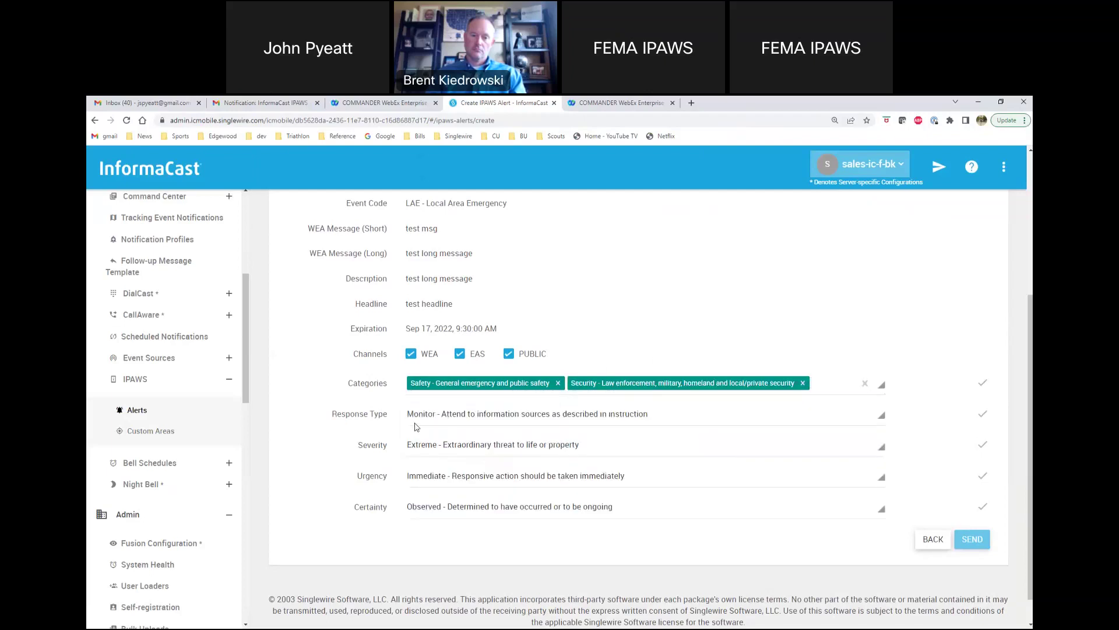
{"action": "left_click", "coordinate": [441, 413]}
{"action": "left_click", "coordinate": [427, 461]}
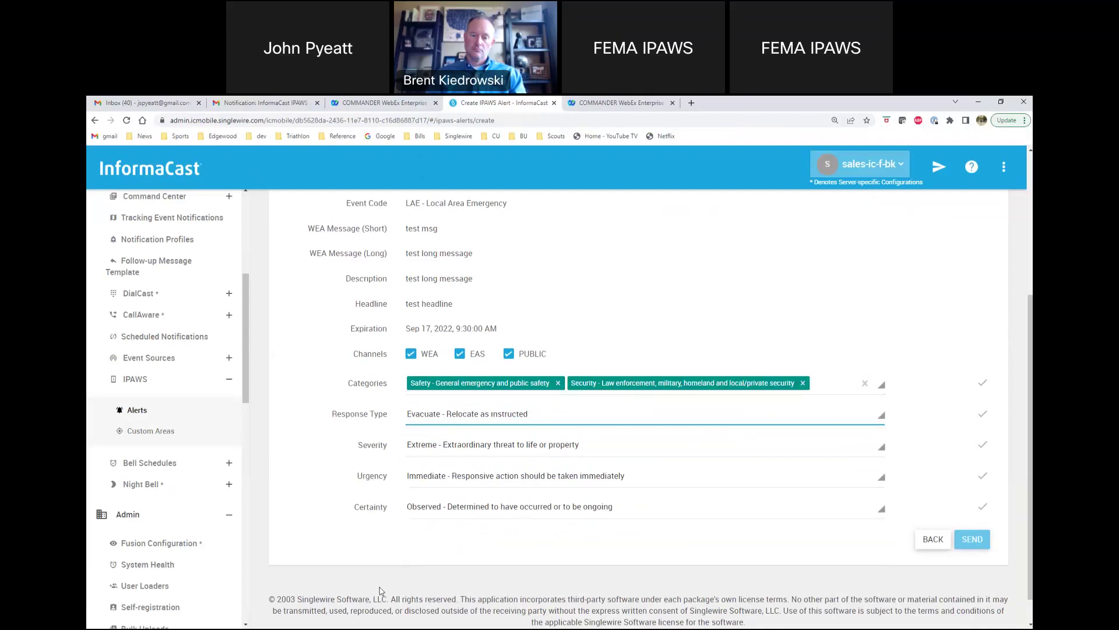
- Confirm the alert's categories, response type, Extreme severity, Immediate urgency and Observed certainty
{"action": "left_click", "coordinate": [983, 384]}
{"action": "left_click", "coordinate": [984, 423]}
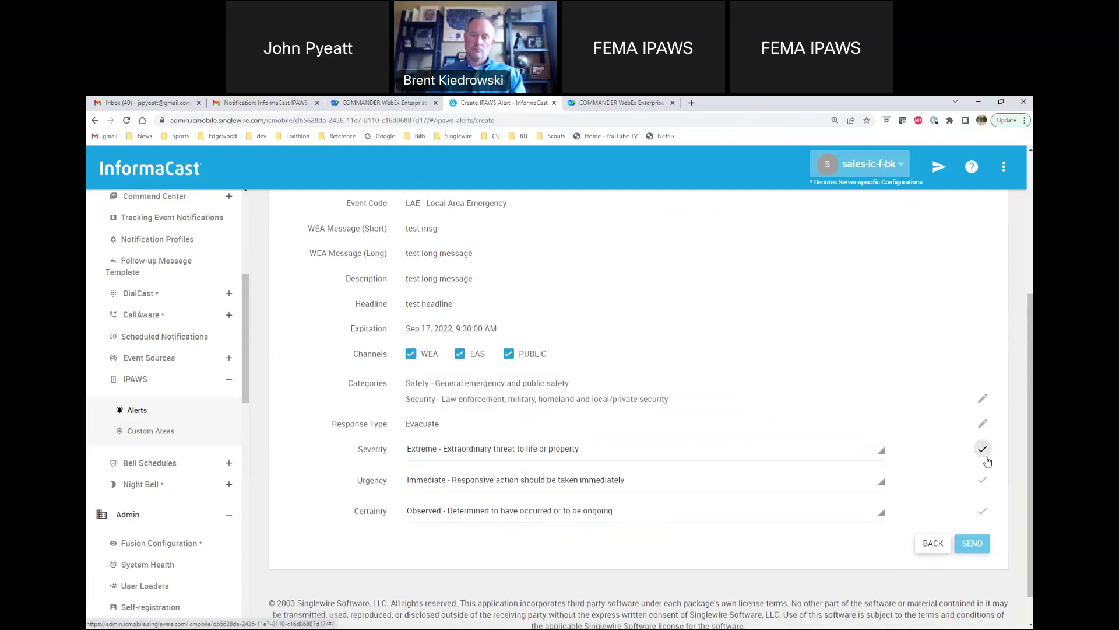
{"action": "left_click", "coordinate": [983, 448]}
{"action": "left_click", "coordinate": [983, 473]}
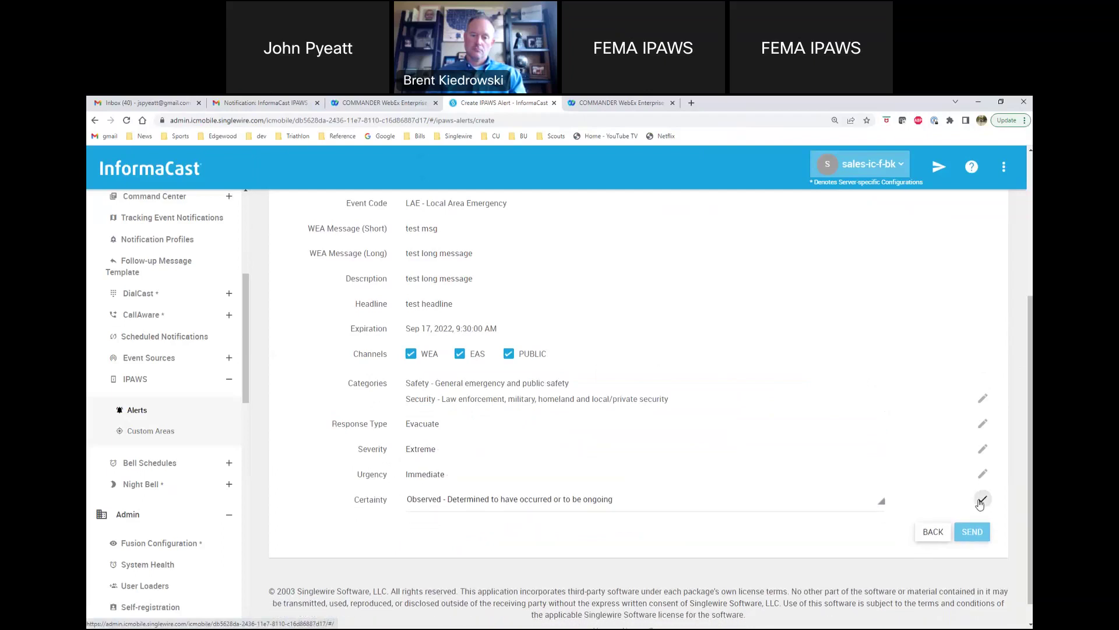
{"action": "left_click", "coordinate": [982, 500]}
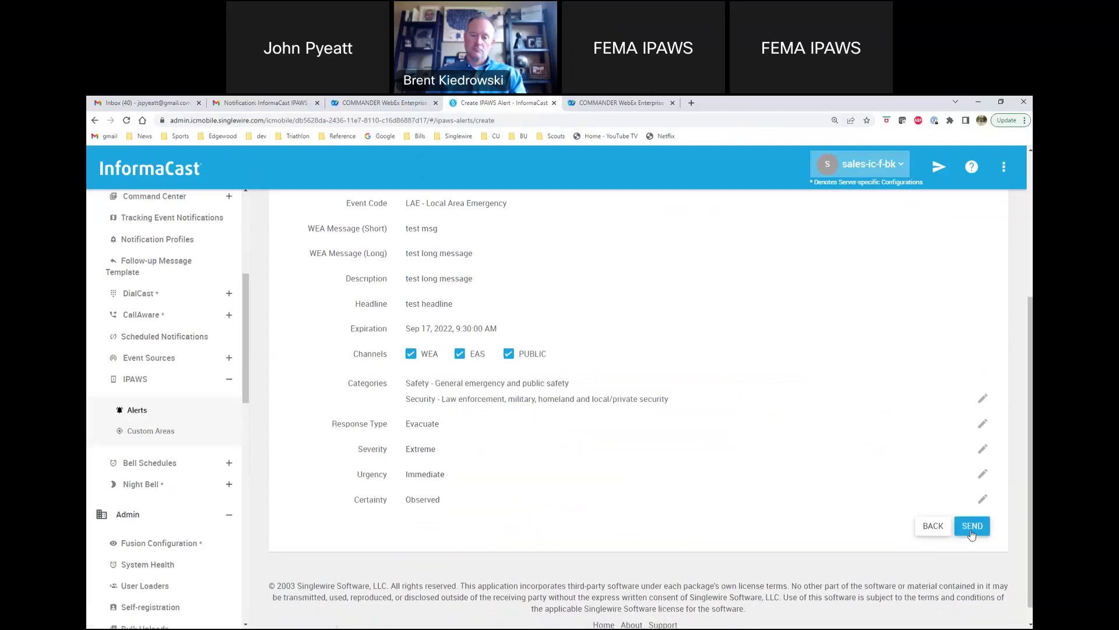
- Send the alert to the public, confirming the broadcast with the production COG ID
{"action": "left_click", "coordinate": [971, 532]}
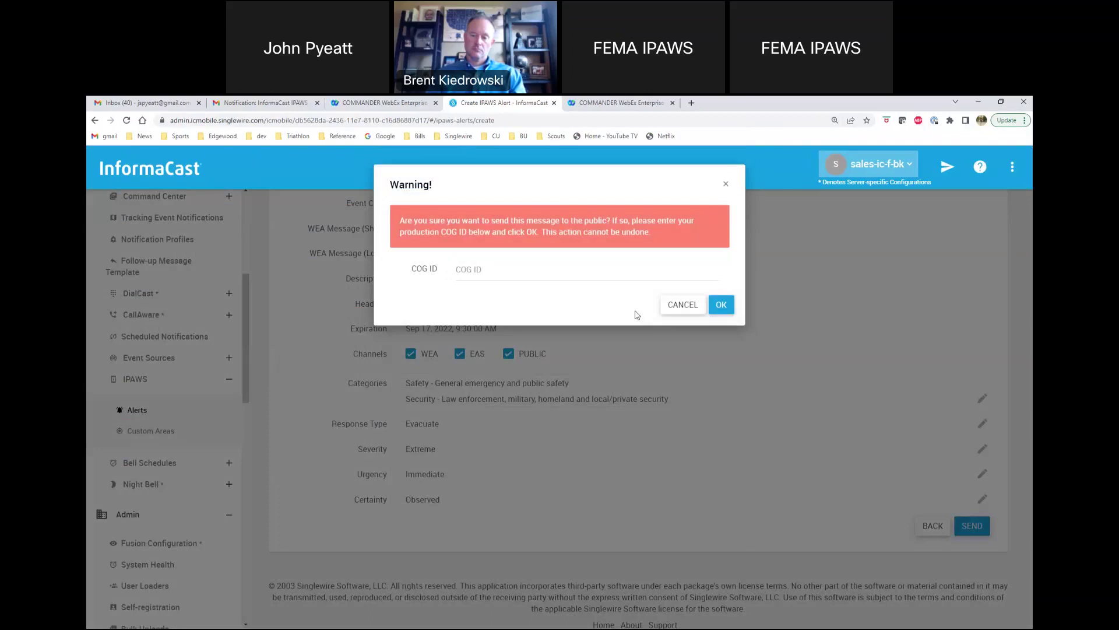
{"action": "left_click", "coordinate": [499, 273]}
{"action": "type", "text": "400001"}
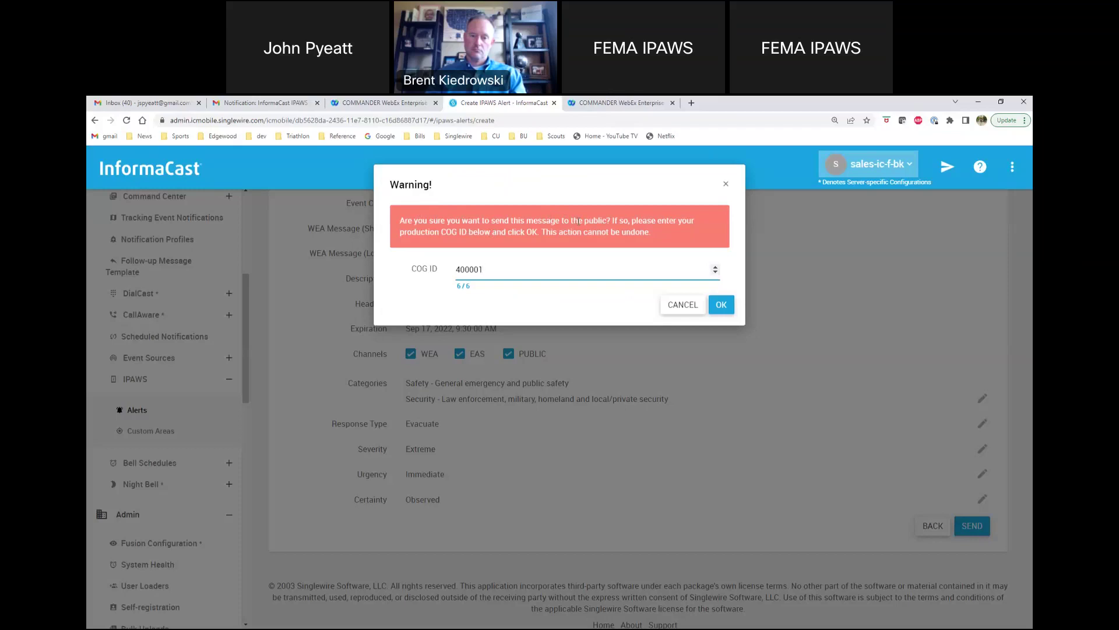
{"action": "left_click", "coordinate": [720, 308]}
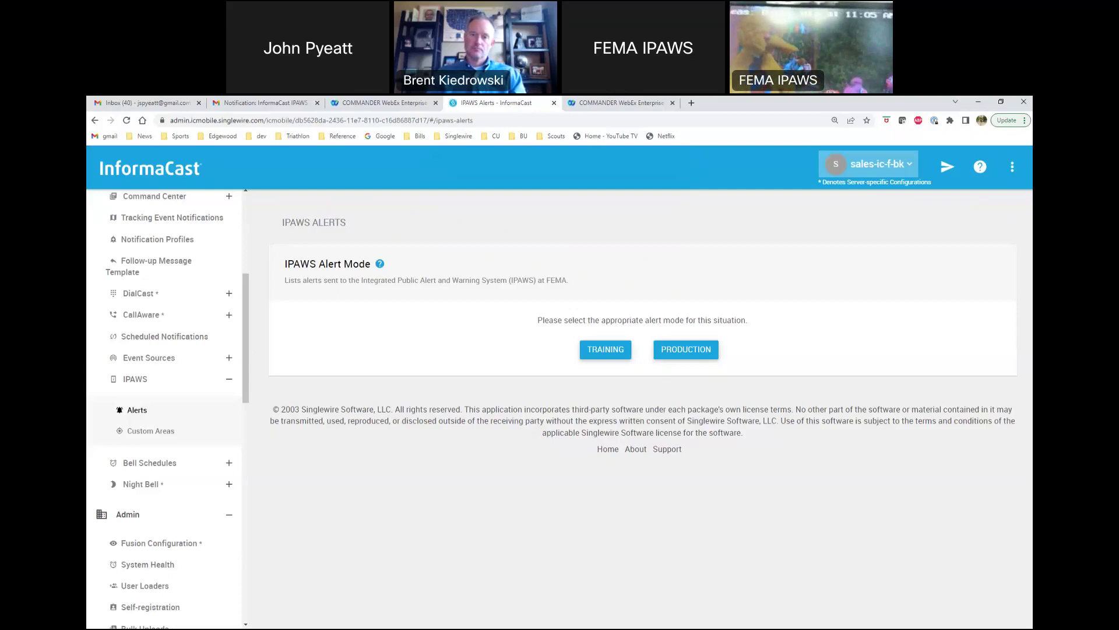
- Start an update to the newest "test msg" alert in Production mode and reauthenticate with the account e-mail address
{"action": "left_click", "coordinate": [694, 353]}
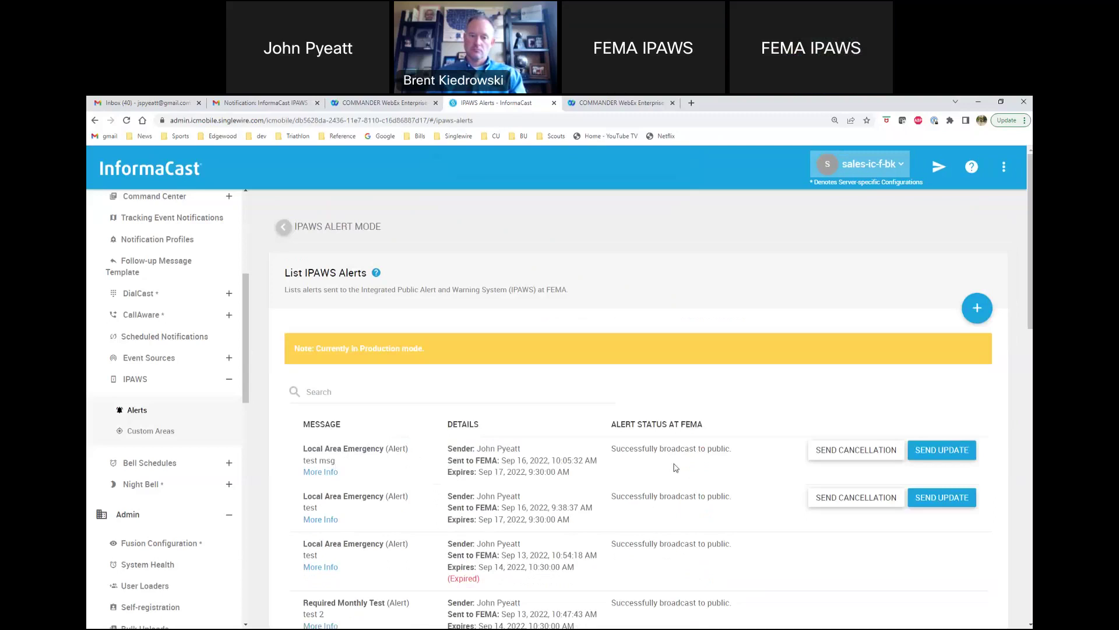
{"action": "left_click", "coordinate": [928, 454]}
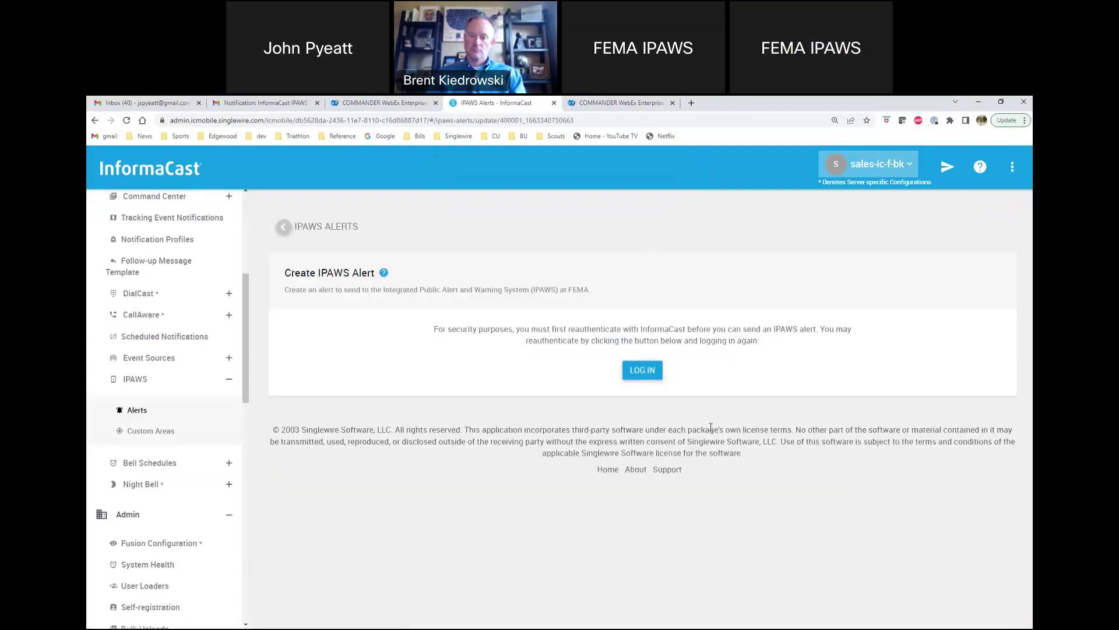
{"action": "left_click", "coordinate": [654, 376]}
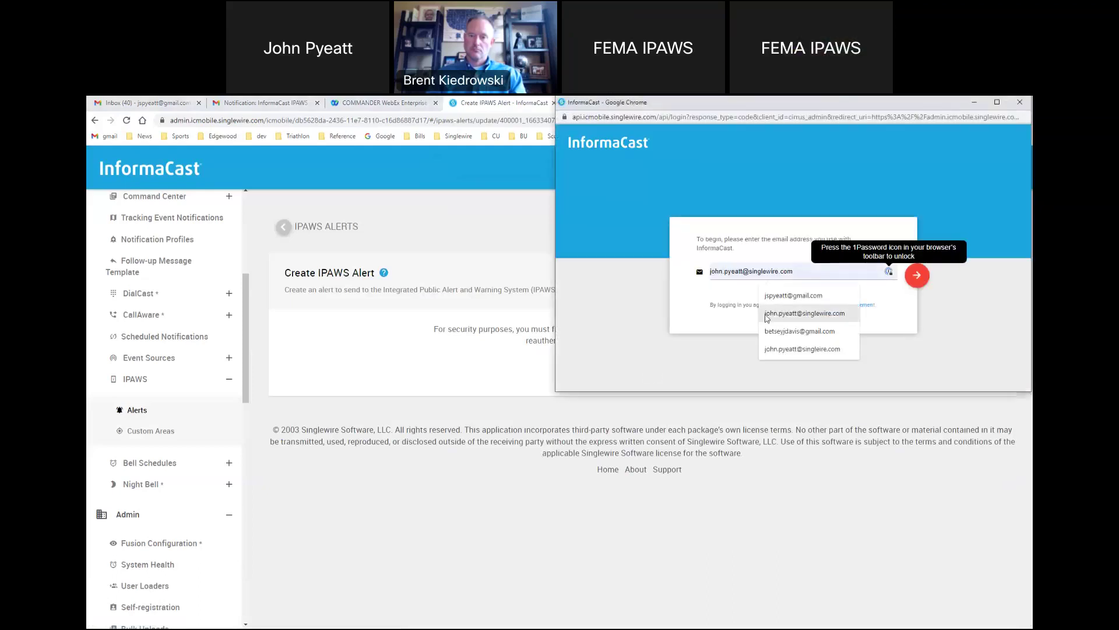
{"action": "left_click", "coordinate": [766, 315]}
{"action": "left_click", "coordinate": [914, 275]}
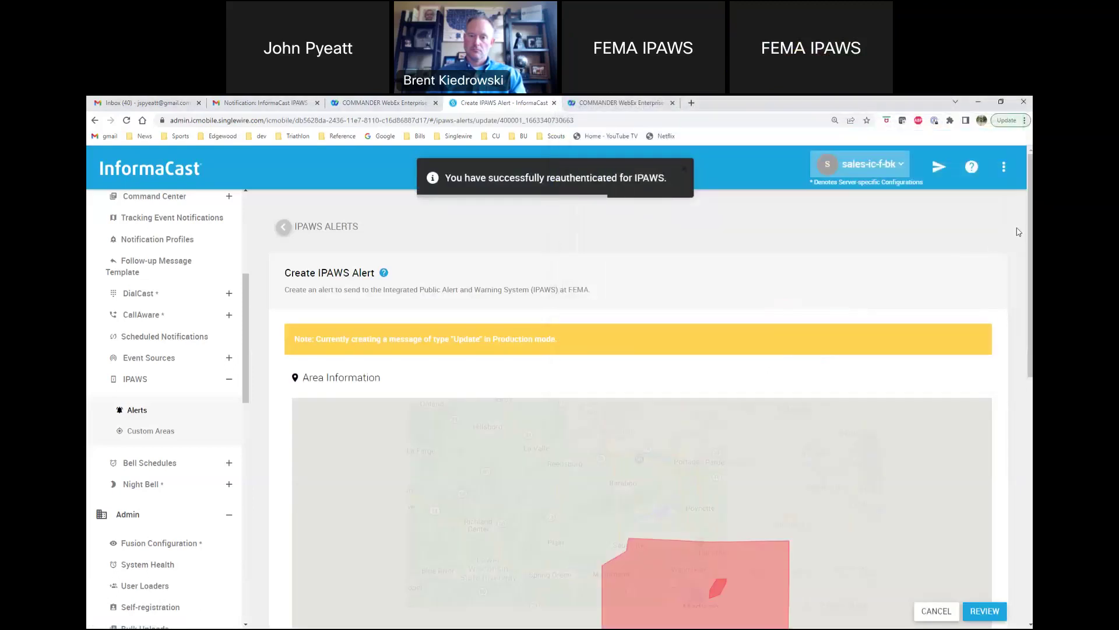
- Set the update's short WEA message to "update msg" and its long WEA message to "update long msg"
{"action": "scroll", "coordinate": [1003, 306], "scroll_direction": "down", "scroll_amount": 1}
{"action": "scroll", "coordinate": [1001, 321], "scroll_direction": "down", "scroll_amount": 3}
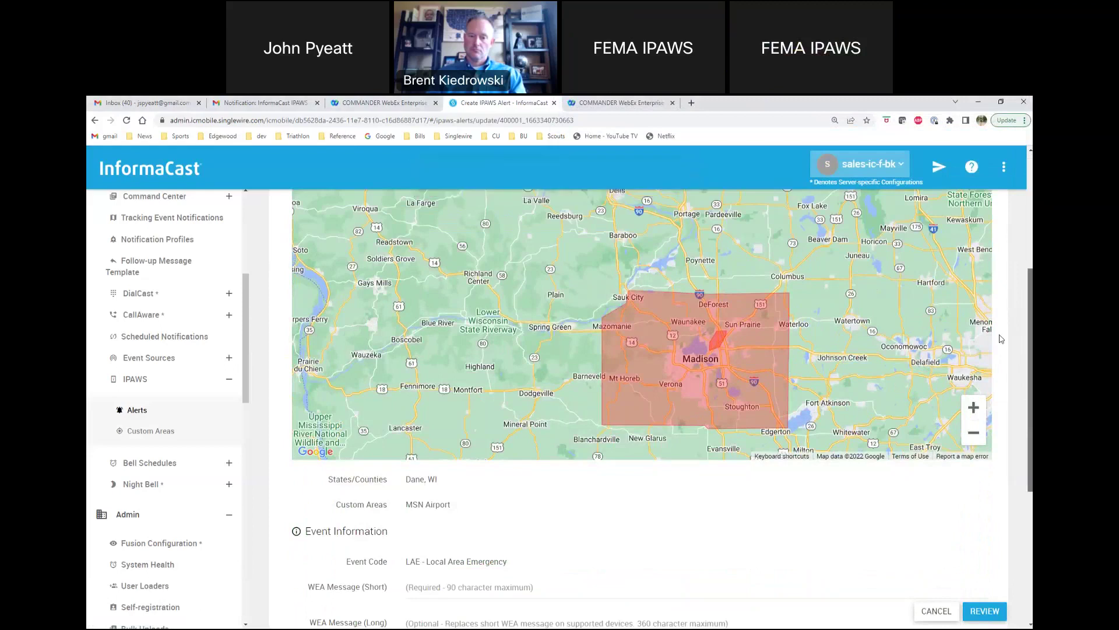
{"action": "scroll", "coordinate": [993, 350], "scroll_direction": "down", "scroll_amount": 2}
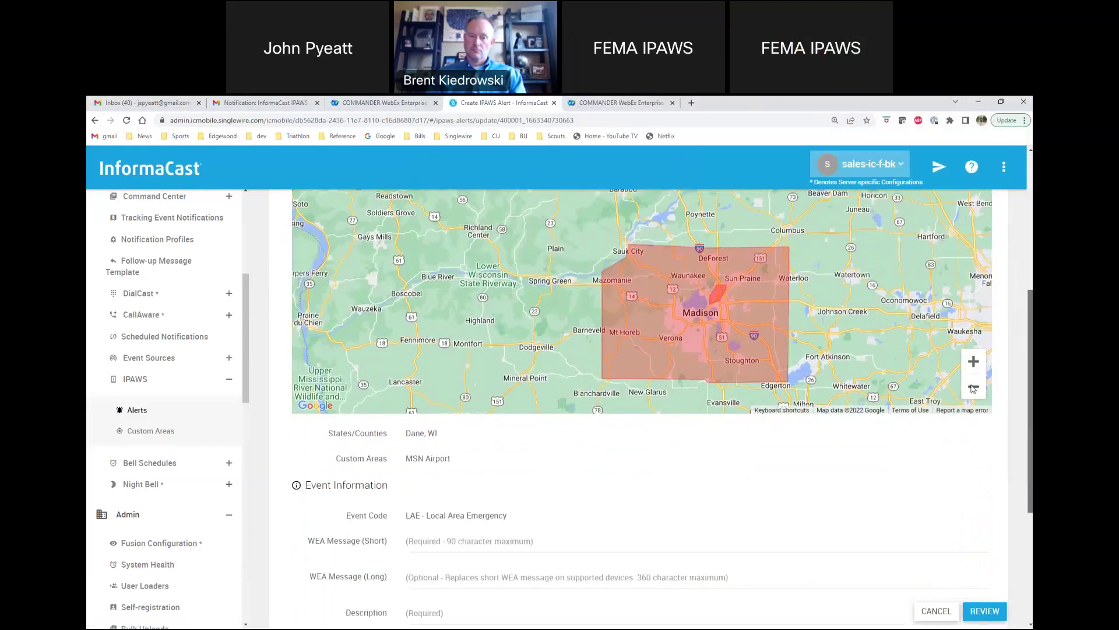
{"action": "left_click", "coordinate": [469, 475]}
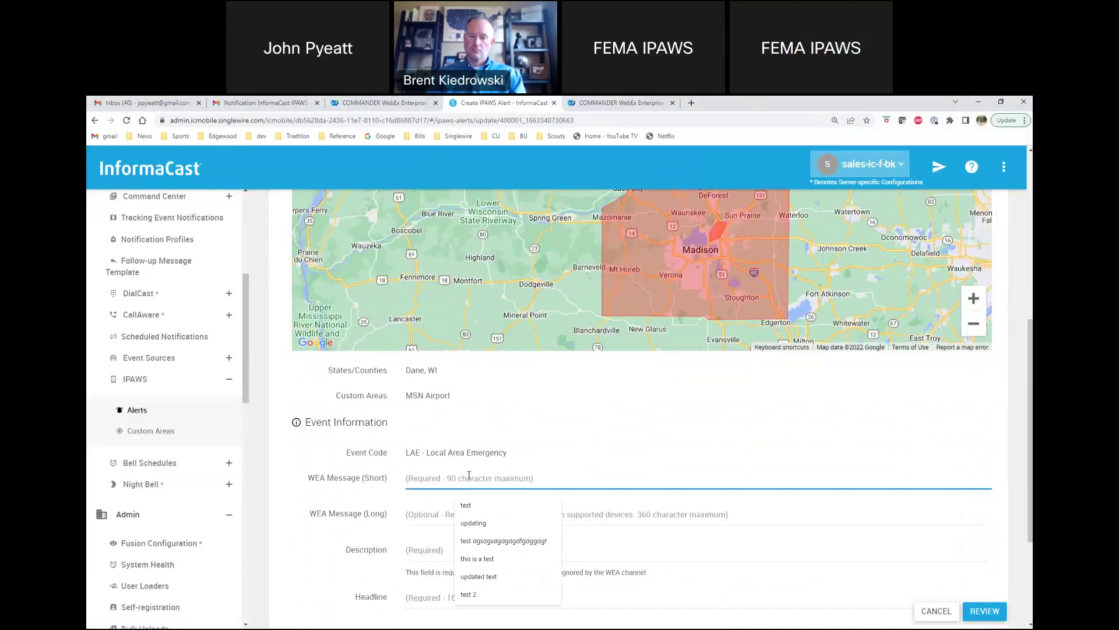
{"action": "type", "text": "update msg"}
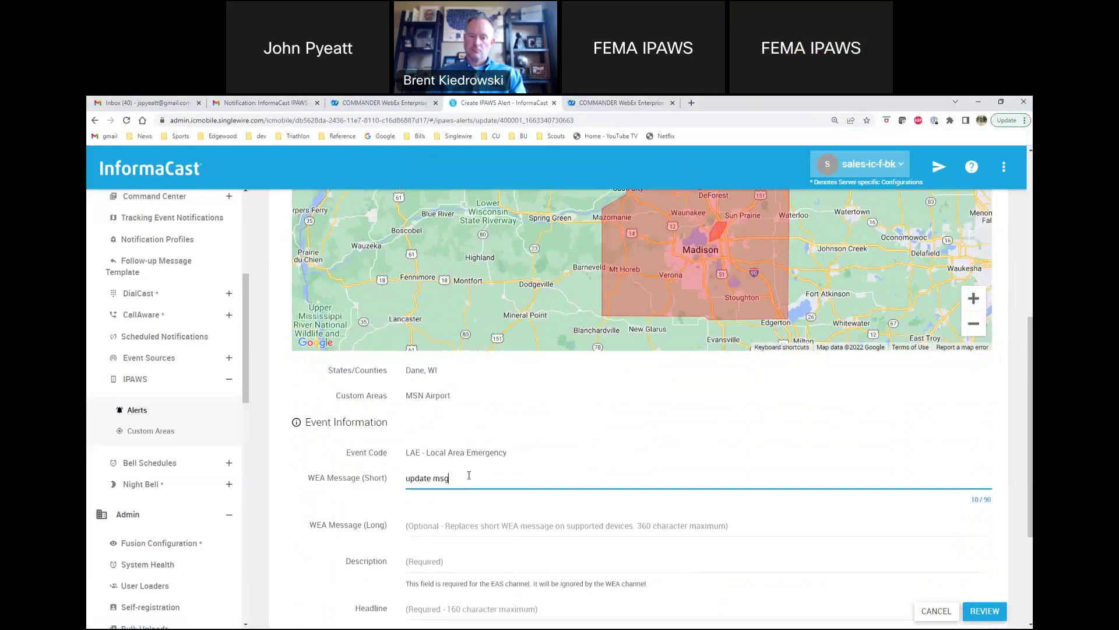
{"action": "left_click", "coordinate": [487, 526]}
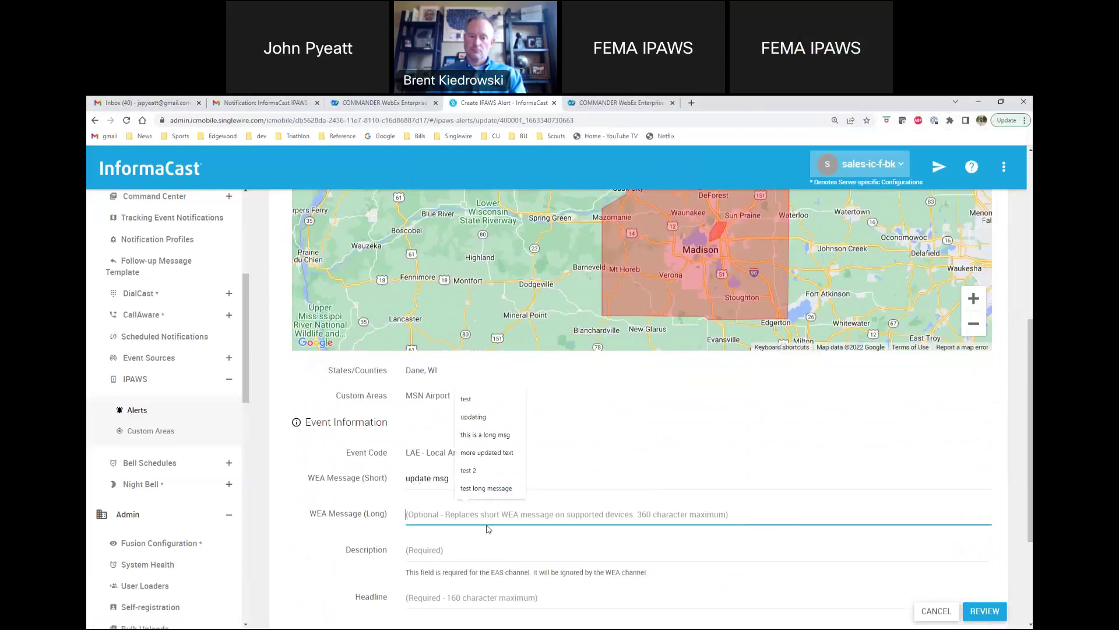
{"action": "type", "text": "update long msg"}
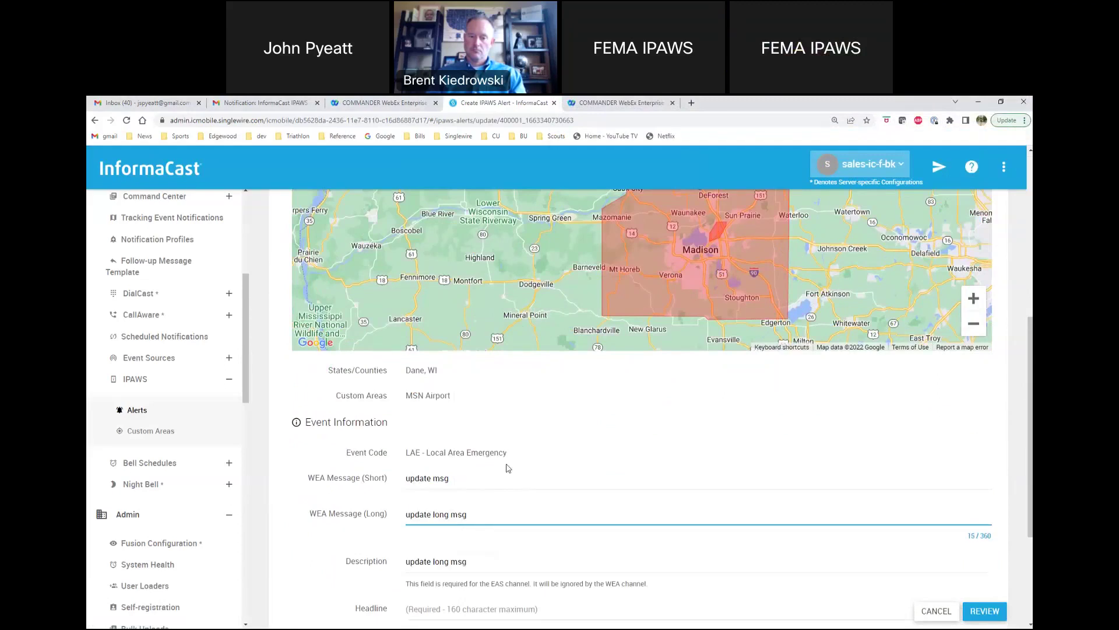
- Enter "new headline" as the update's headline and proceed to the review of the update
{"action": "scroll", "coordinate": [505, 469], "scroll_direction": "down", "scroll_amount": 1}
{"action": "left_click", "coordinate": [528, 564]}
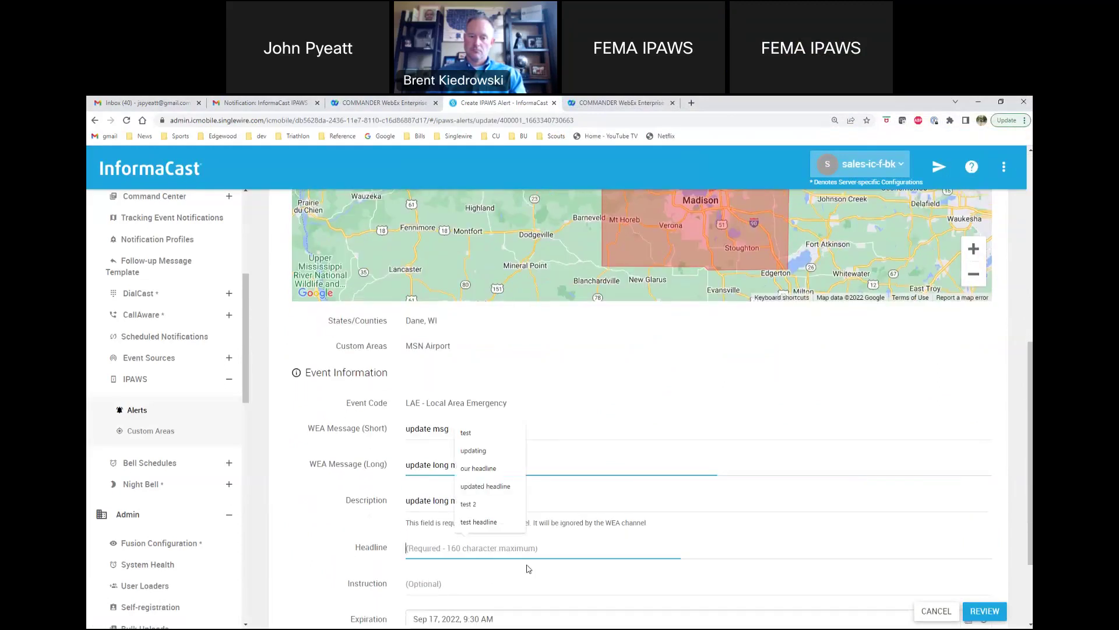
{"action": "type", "text": "new headline"}
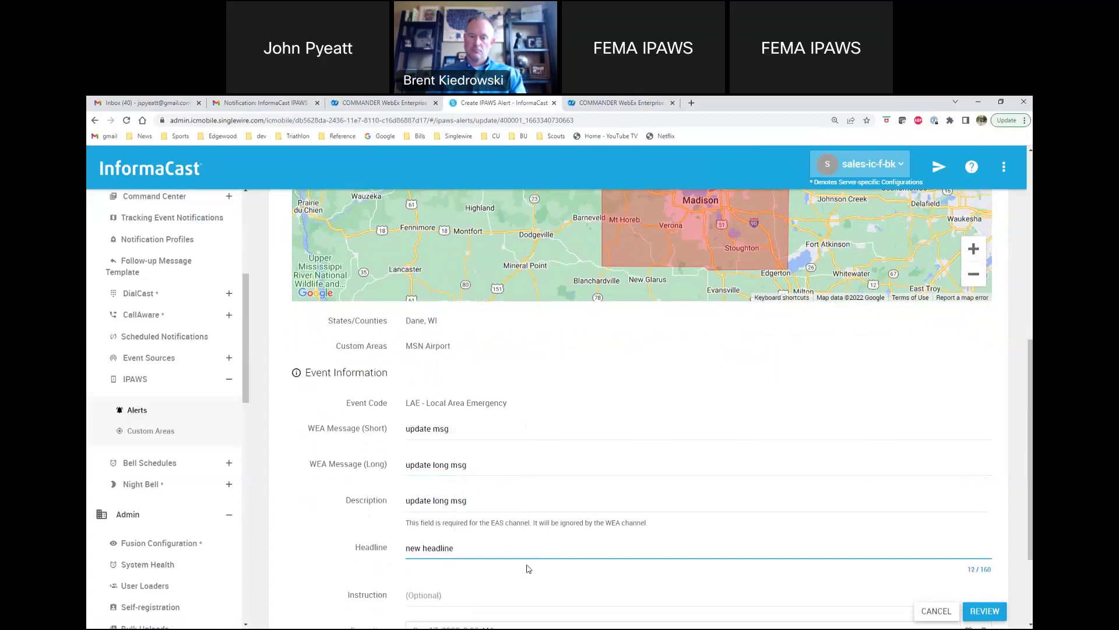
{"action": "scroll", "coordinate": [528, 568], "scroll_direction": "down", "scroll_amount": 2}
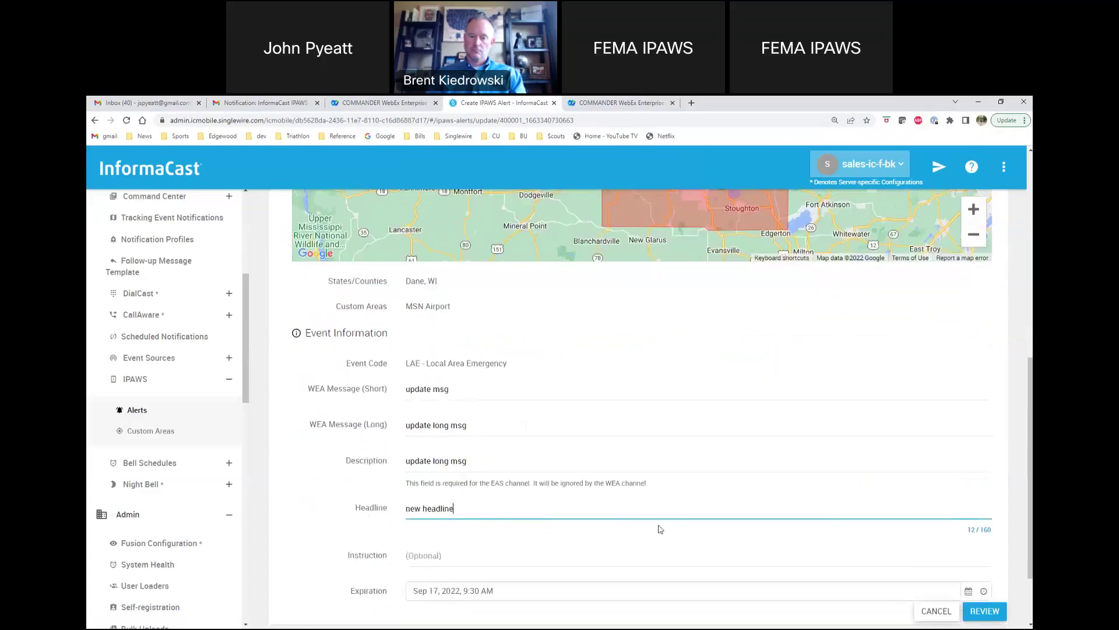
{"action": "left_click", "coordinate": [973, 528]}
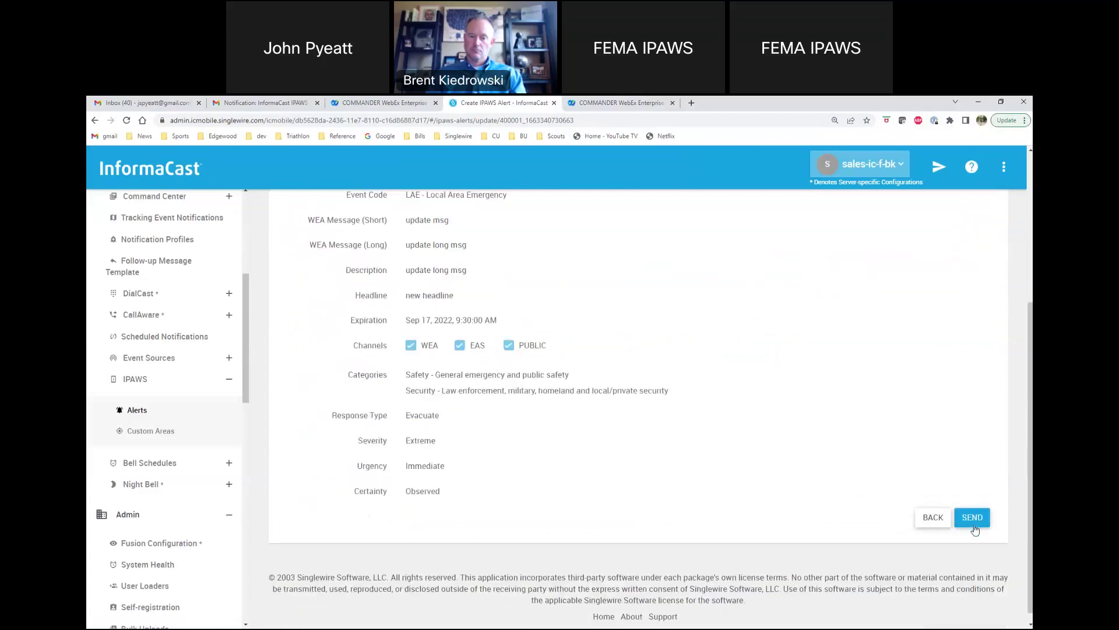
- Send the update to the public, confirming the broadcast with the production COG ID
{"action": "left_click", "coordinate": [973, 518]}
{"action": "left_click", "coordinate": [539, 267]}
{"action": "type", "text": "400001"}
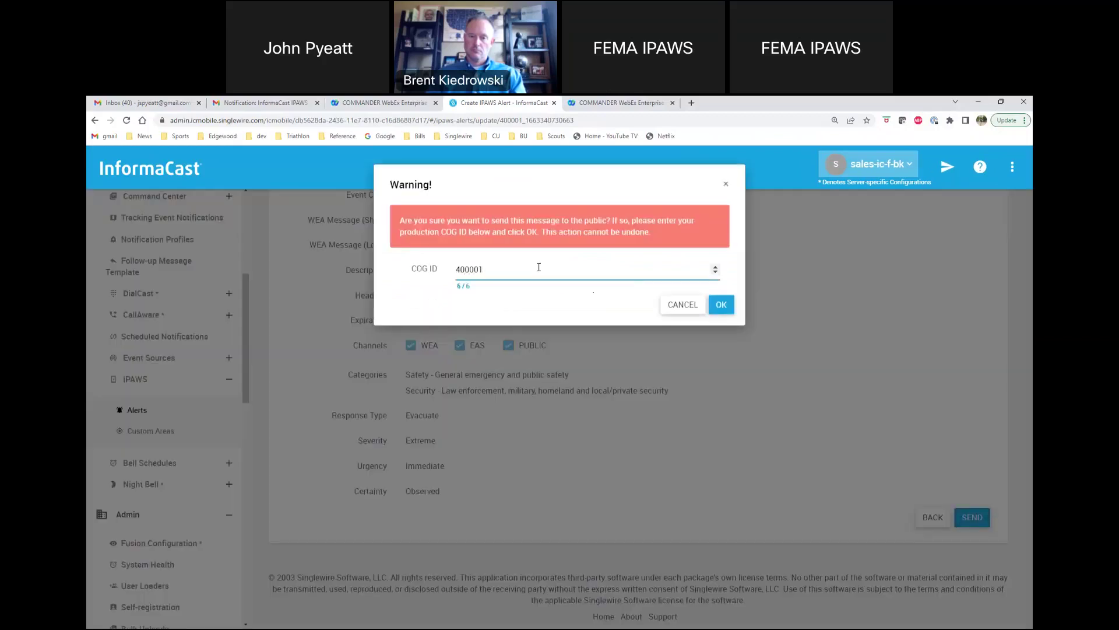
{"action": "left_click", "coordinate": [721, 304]}
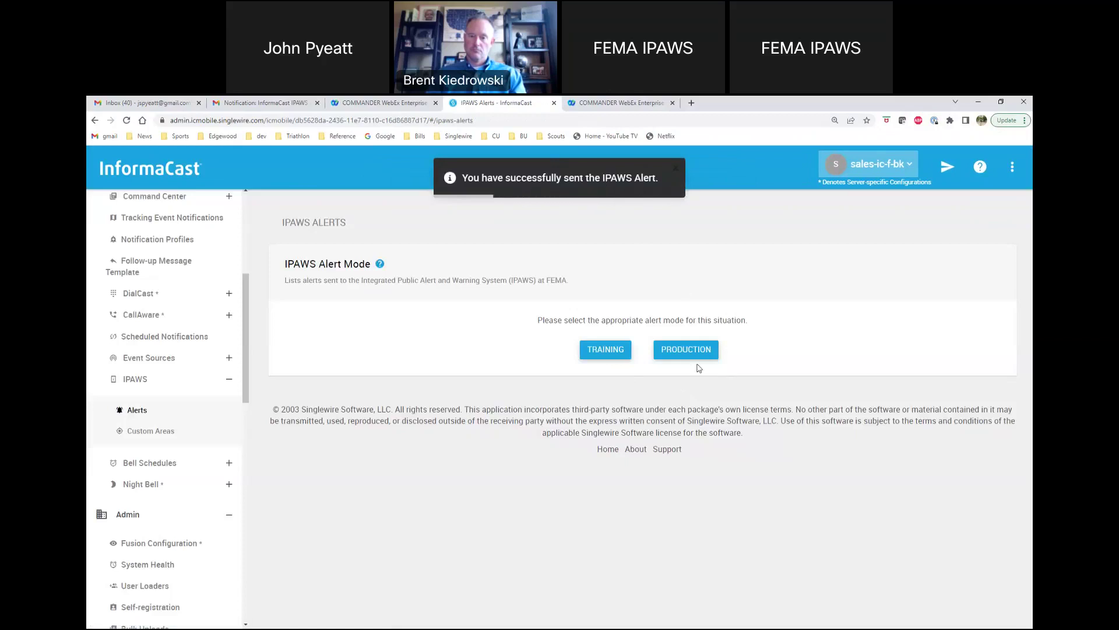
- Send a cancellation for the "update msg" alert from the Production alerts list, confirming it with the production COG ID
{"action": "left_click", "coordinate": [681, 353]}
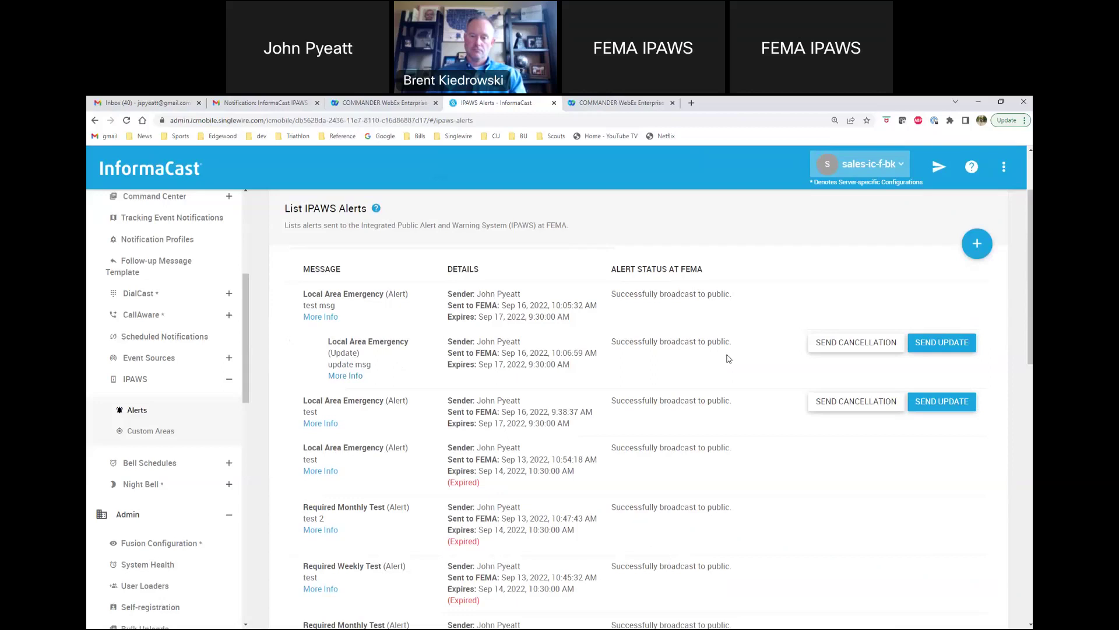
{"action": "left_click", "coordinate": [838, 344]}
{"action": "left_click", "coordinate": [529, 286]}
{"action": "type", "text": "400001"}
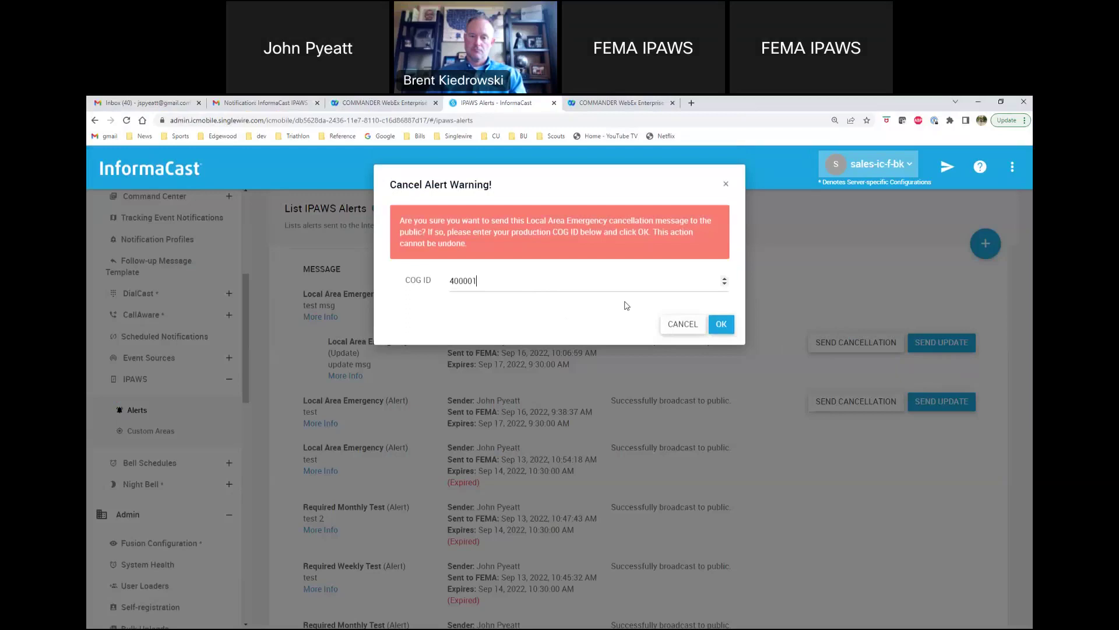
{"action": "left_click", "coordinate": [721, 324]}
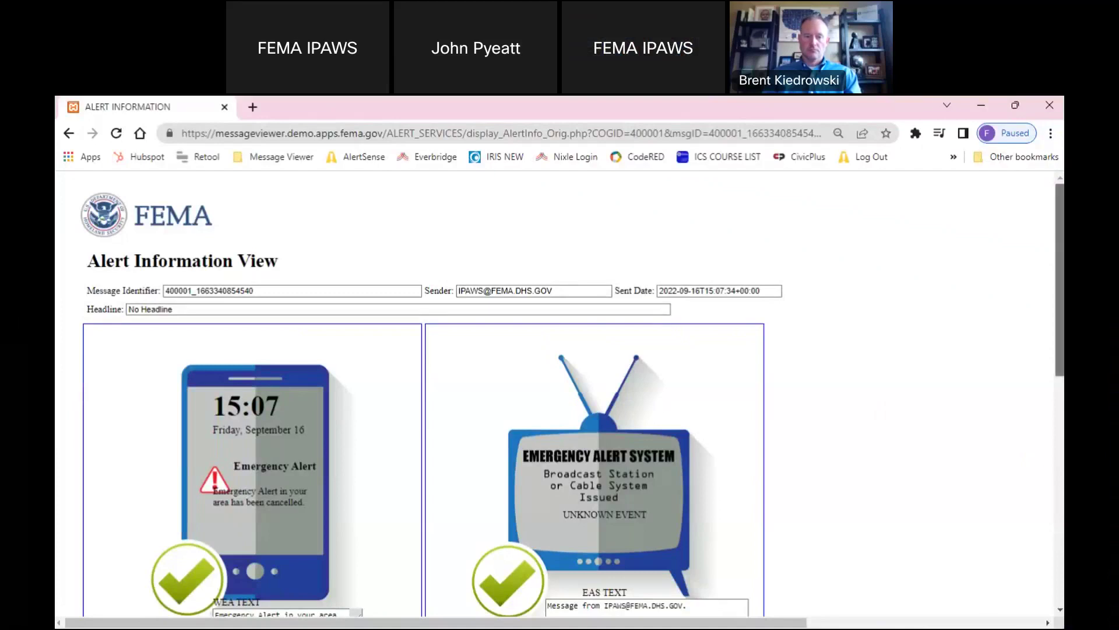
- Examine how the cancellation appears on each channel in FEMA's Alert Information View
{"action": "scroll", "coordinate": [560, 396], "scroll_direction": "down", "scroll_amount": 2}
{"action": "scroll", "coordinate": [560, 397], "scroll_direction": "down", "scroll_amount": 2}
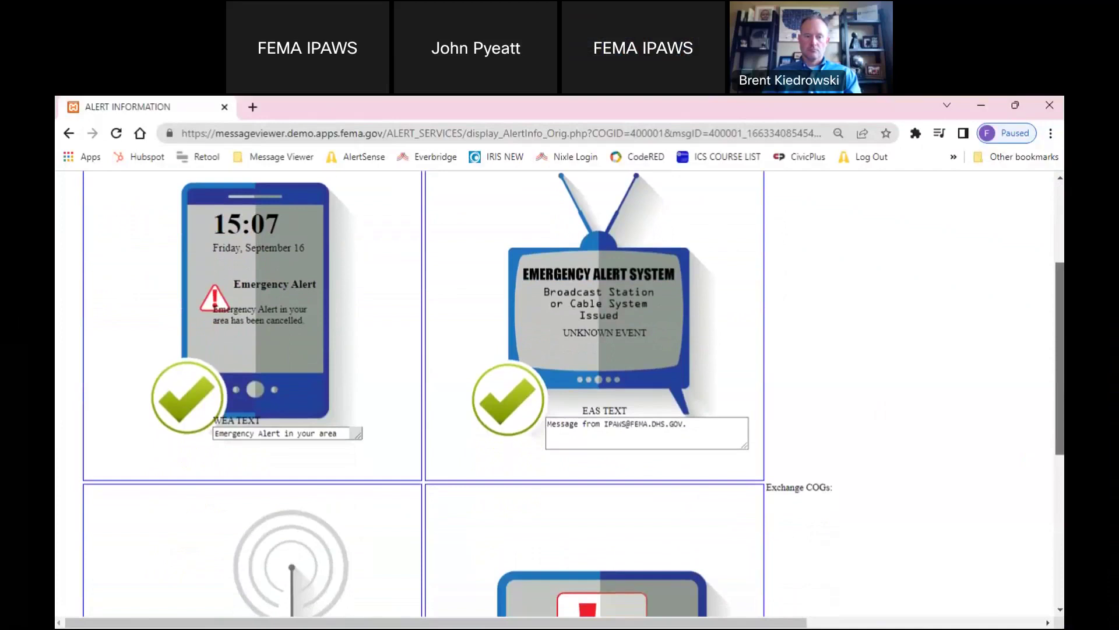
{"action": "scroll", "coordinate": [560, 396], "scroll_direction": "down", "scroll_amount": 5}
{"action": "left_click_drag", "start_coordinate": [1047, 428], "coordinate": [1029, 183]}
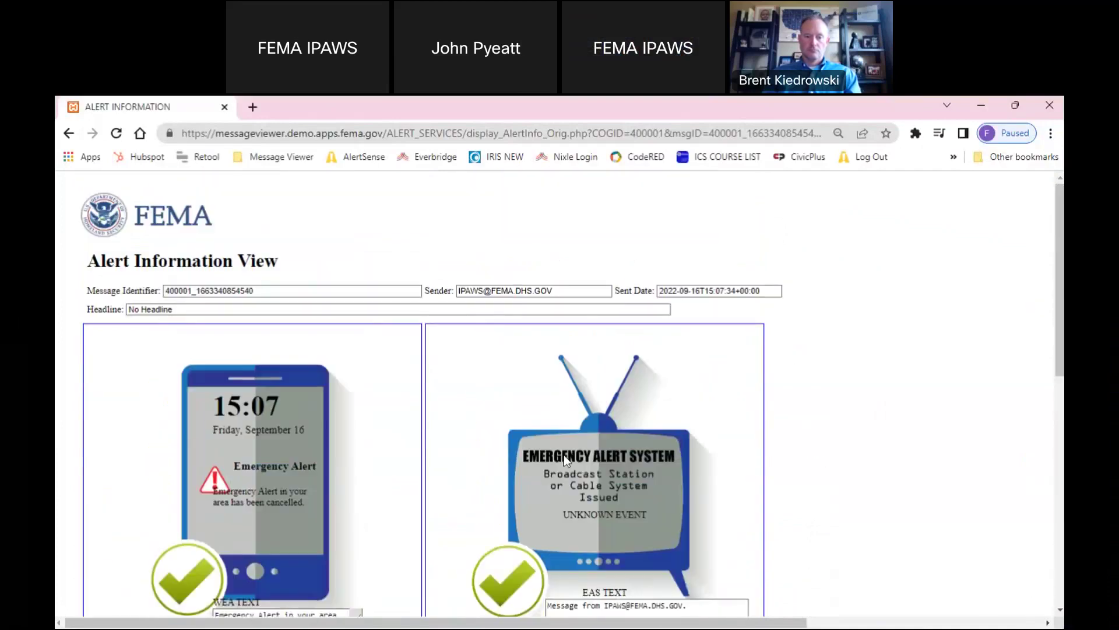